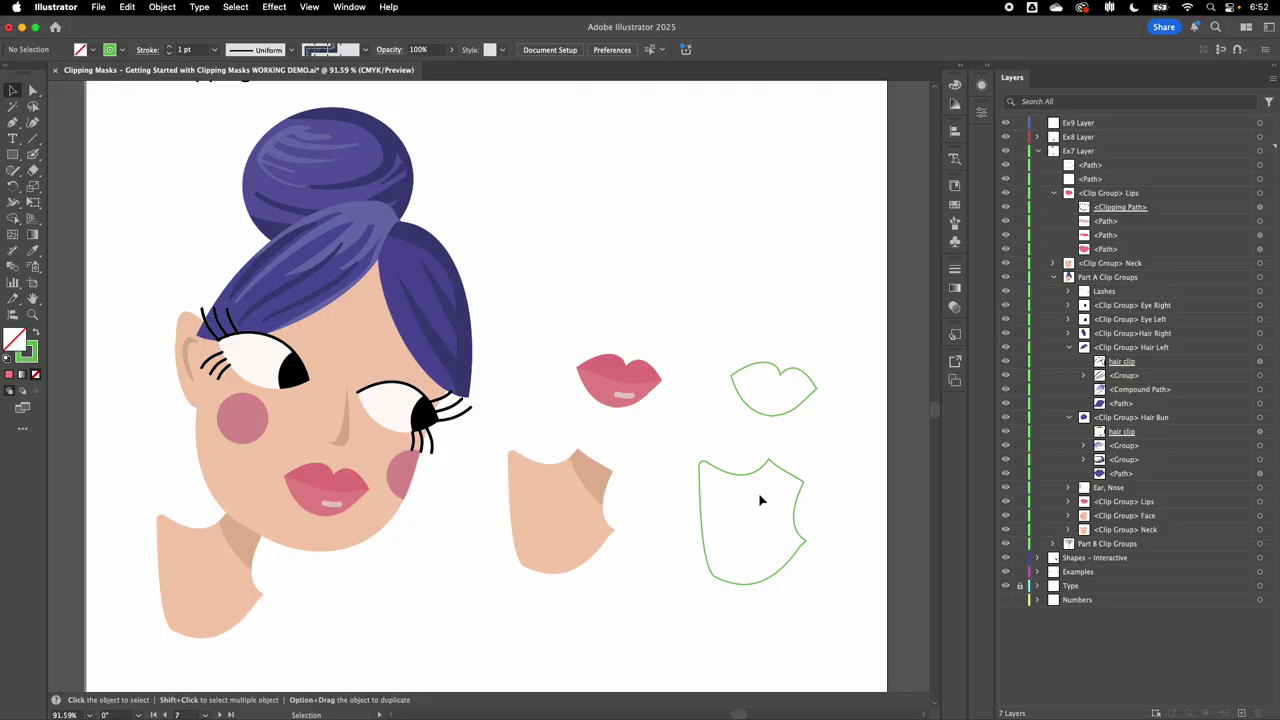
Examine the finished face illustration, the sample lips and neck, and the green lips outline with its entry in Ex7 Layer.
scroll(786, 452, up, 2)
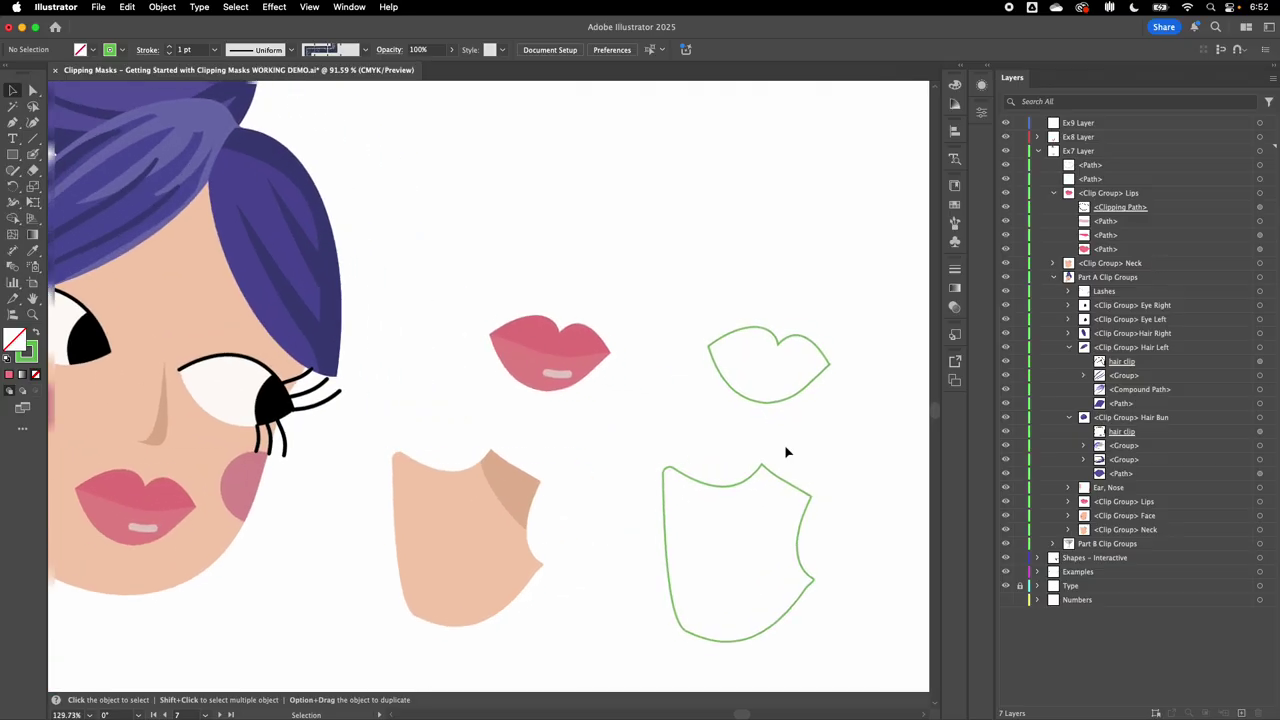
scroll(722, 432, up, 5)
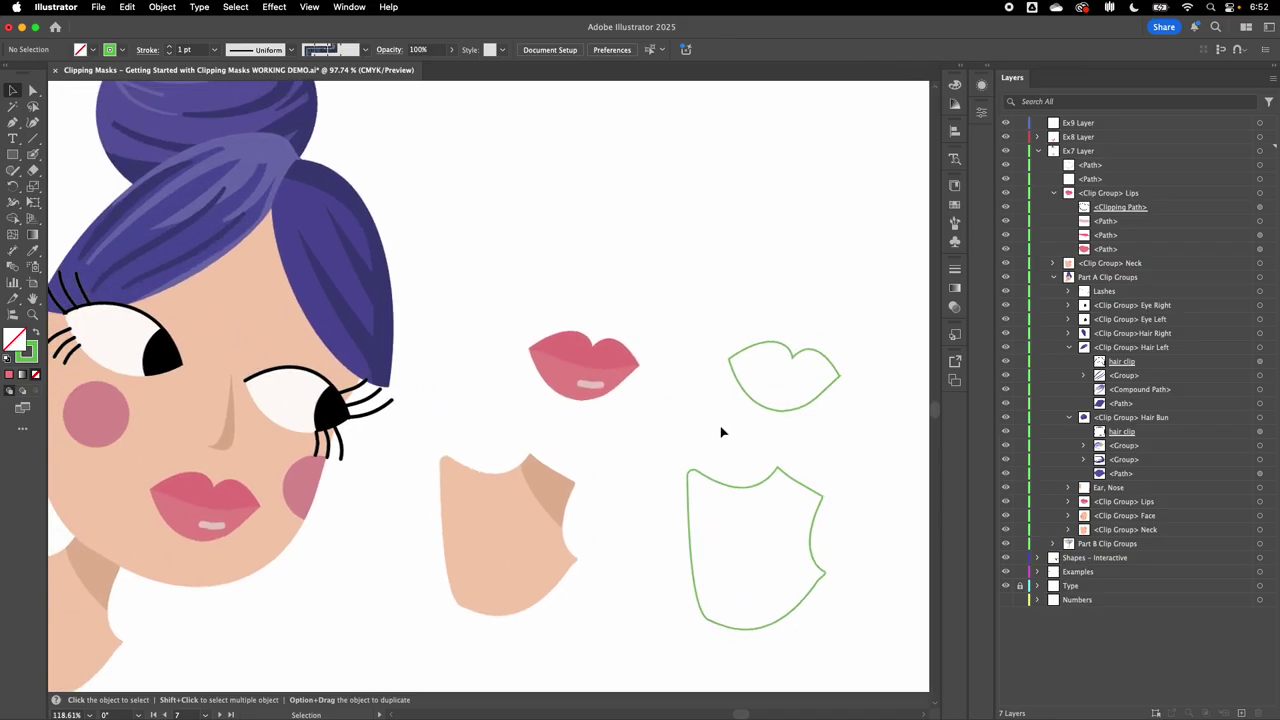
scroll(608, 443, left, 5)
scroll(608, 443, down, 2)
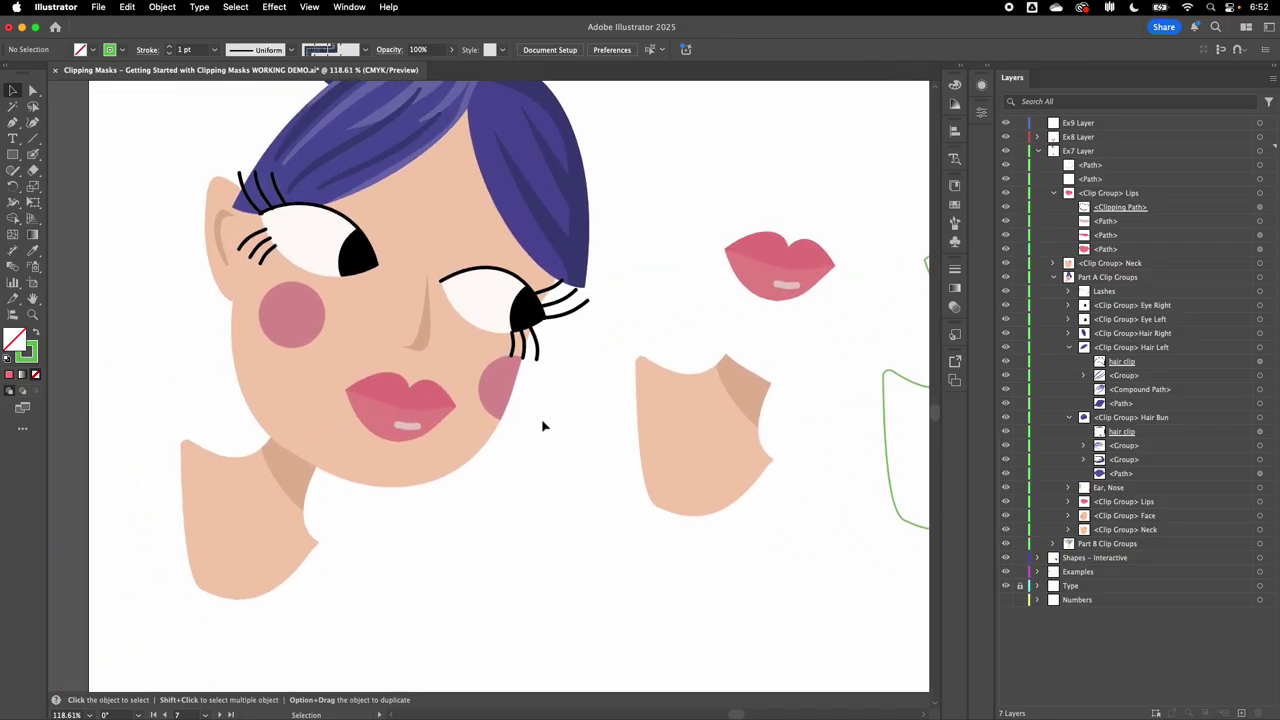
scroll(586, 434, right, 9)
scroll(586, 434, up, 2)
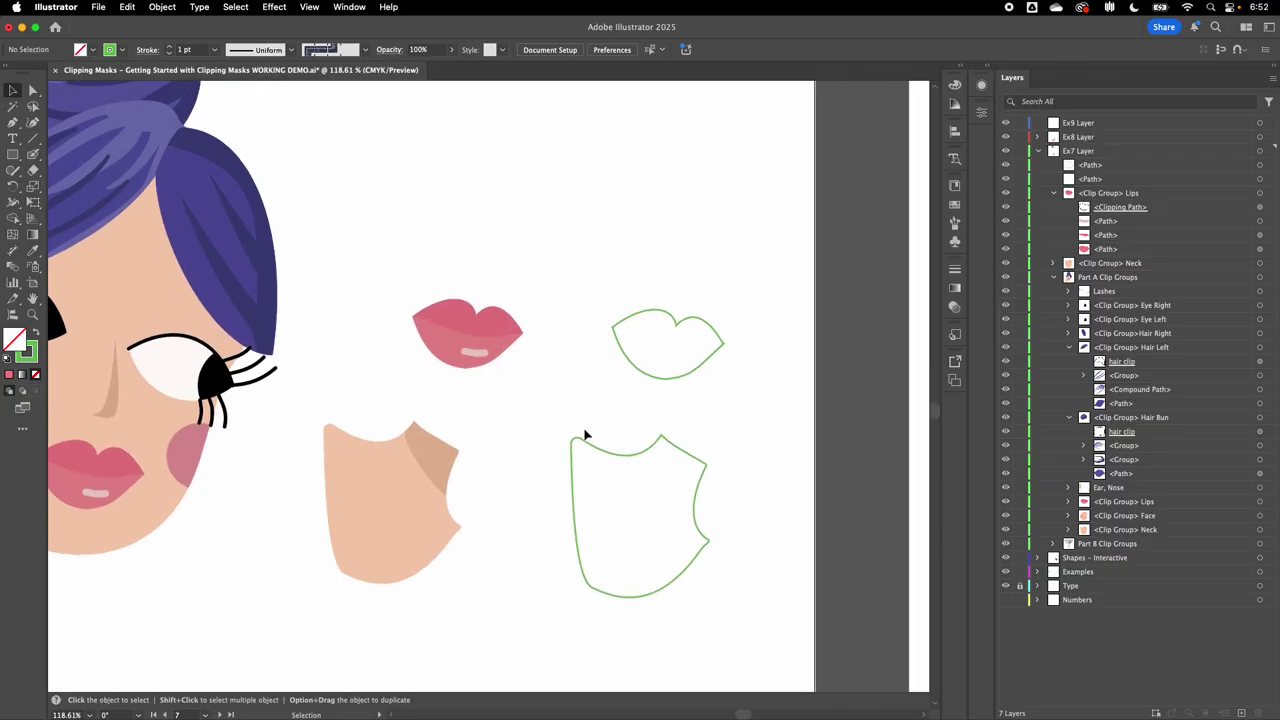
click(642, 320)
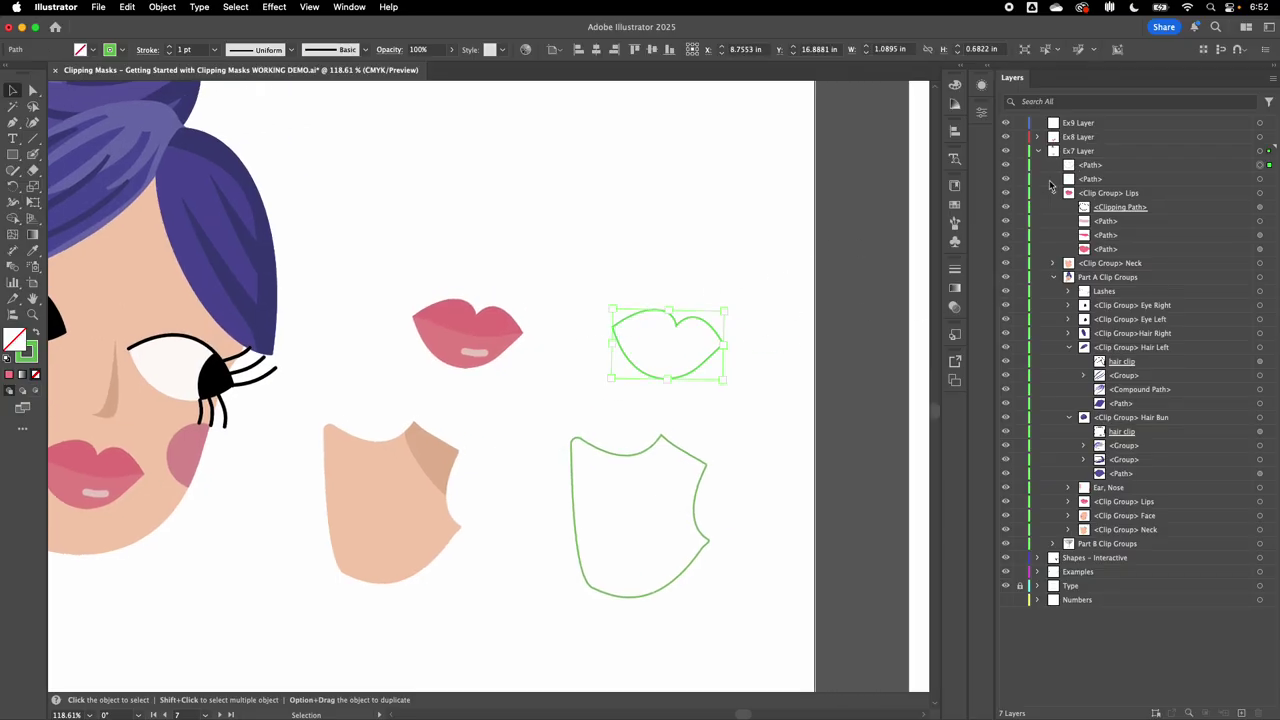
click(790, 229)
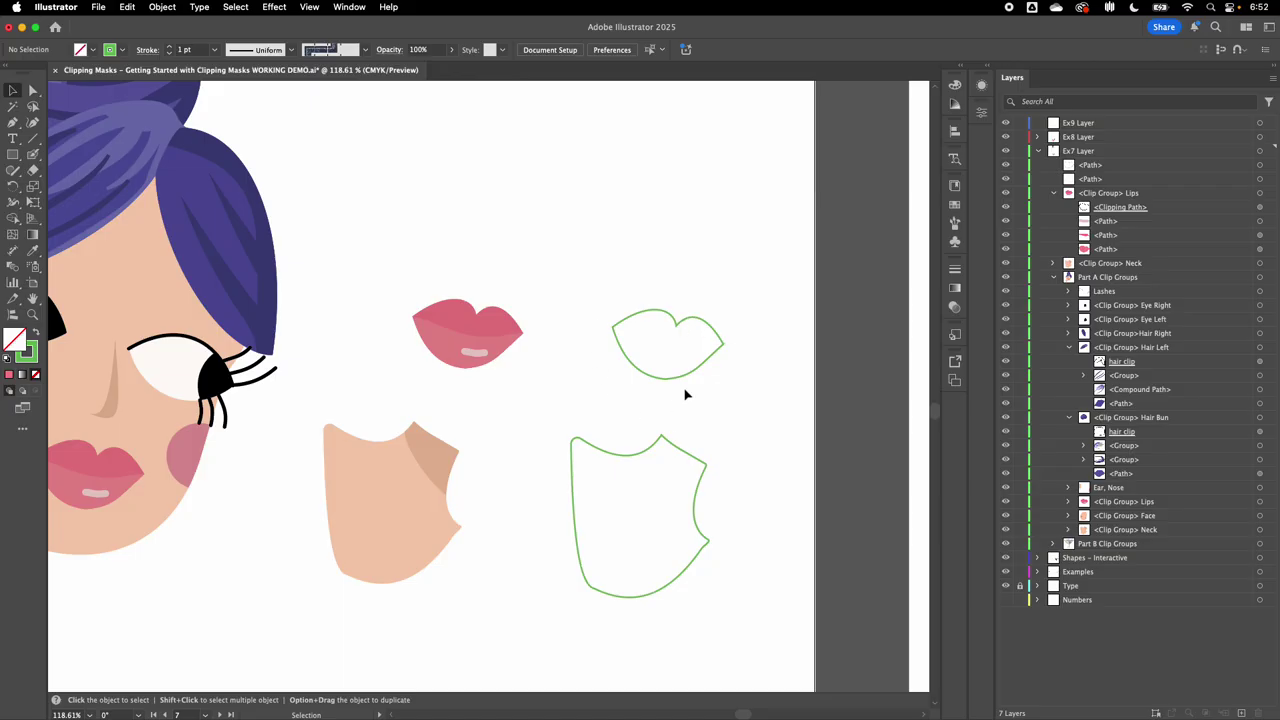
Duplicate the green lips outline in place, pasting the copy directly behind the original in Ex7 Layer.
click(1260, 166)
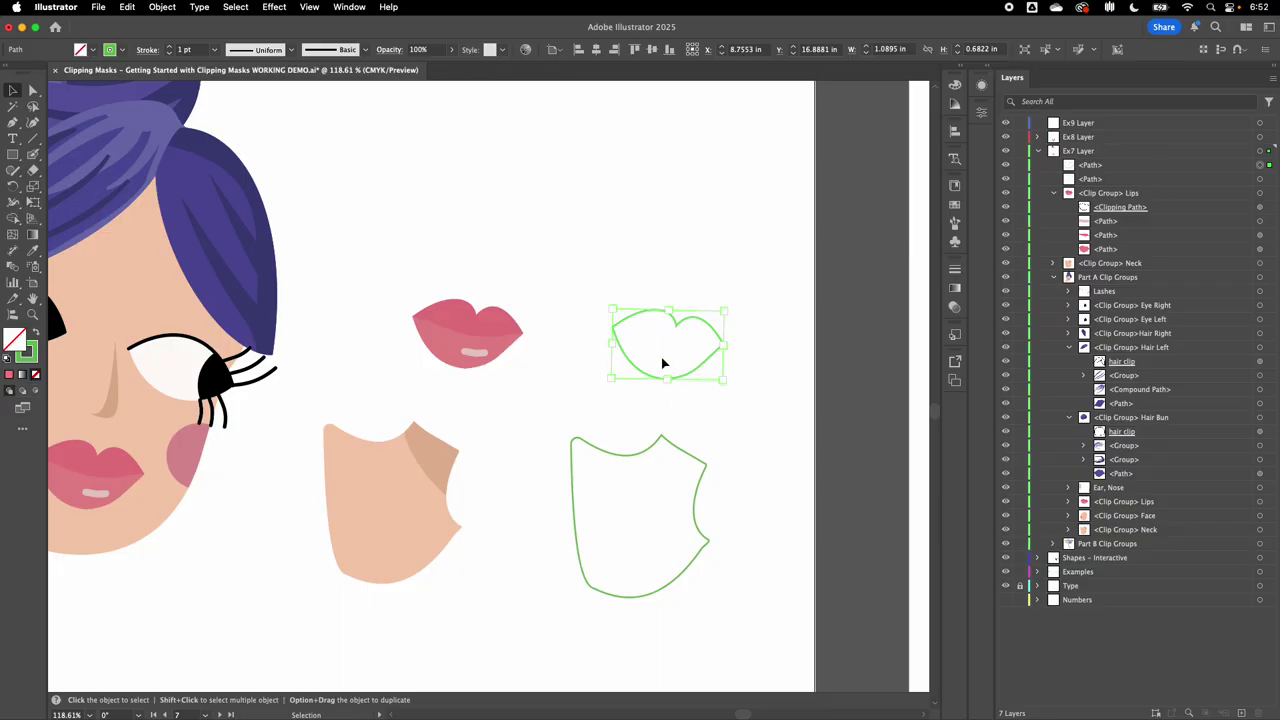
click(1131, 171)
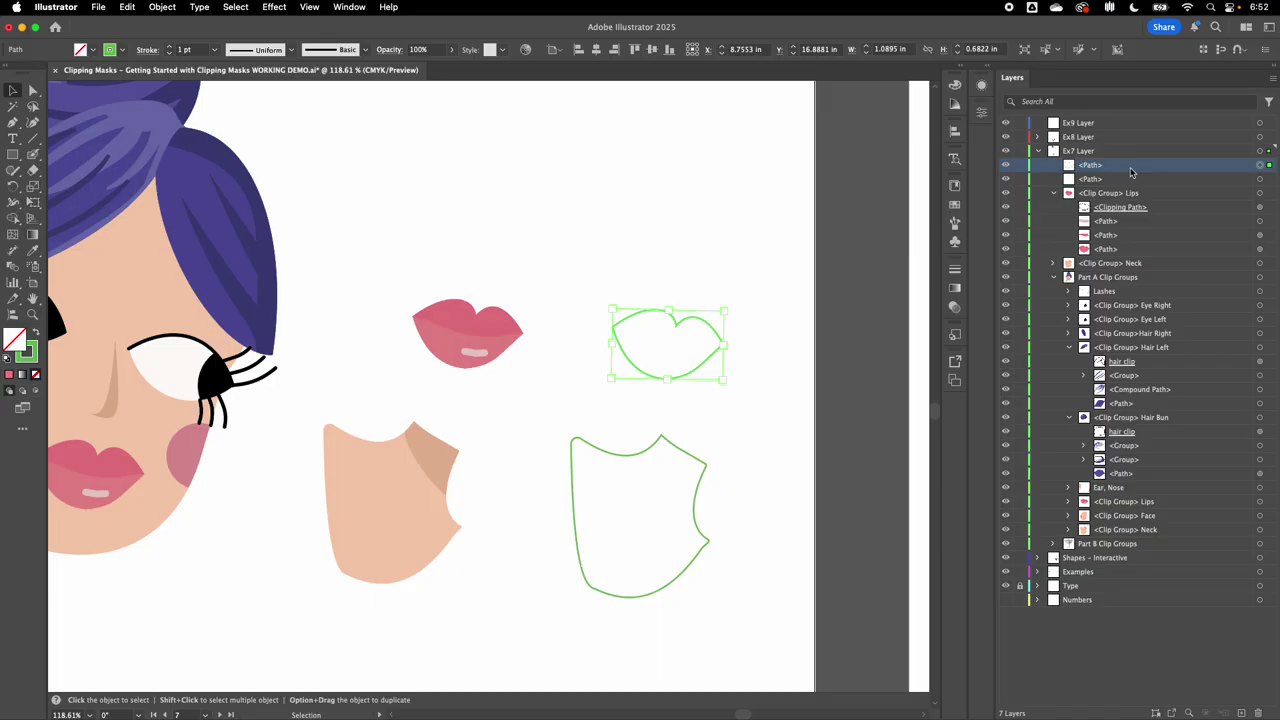
key(super+b)
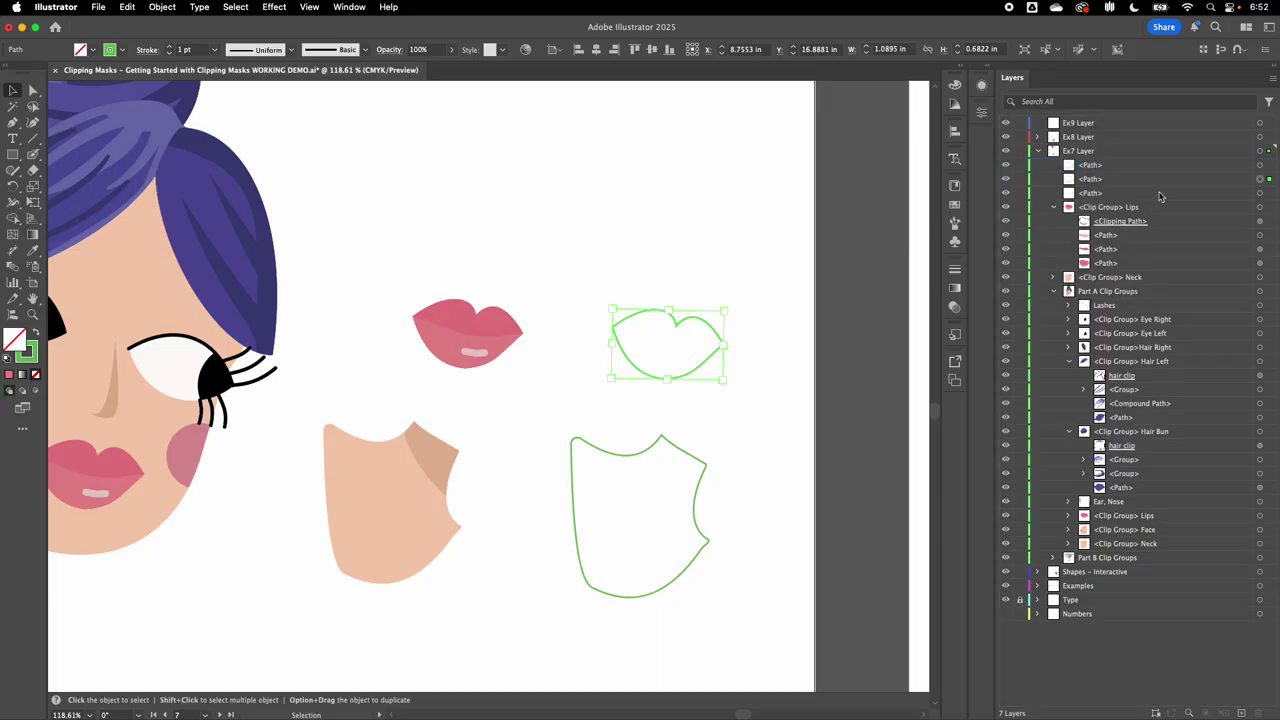
click(1117, 167)
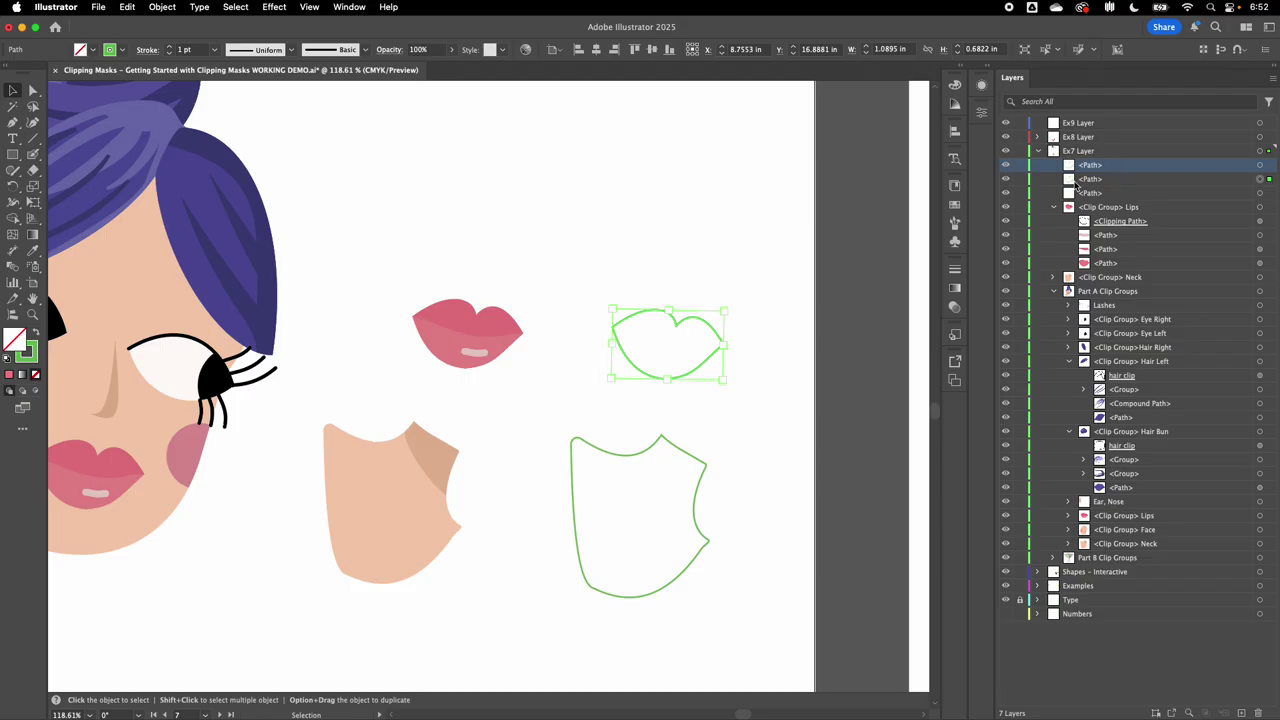
Fill the rear copy of the lips outline with solid pink, hex f4838c.
click(1259, 180)
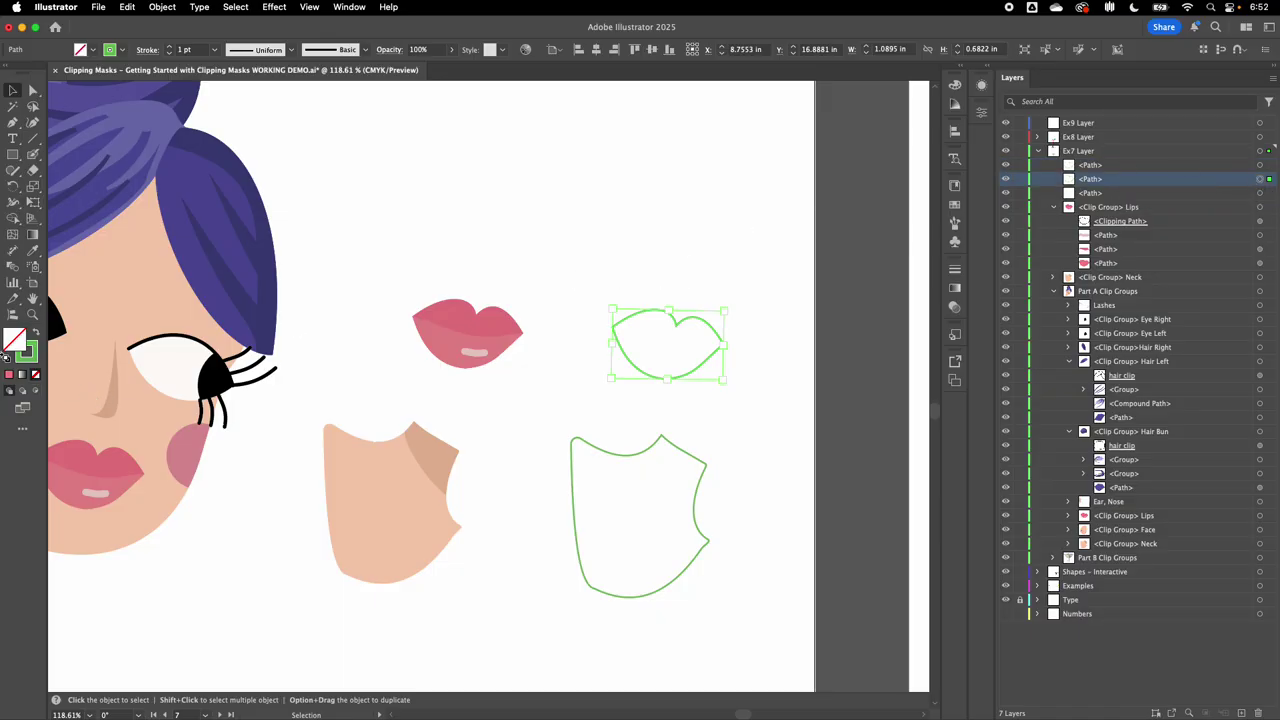
click(8, 374)
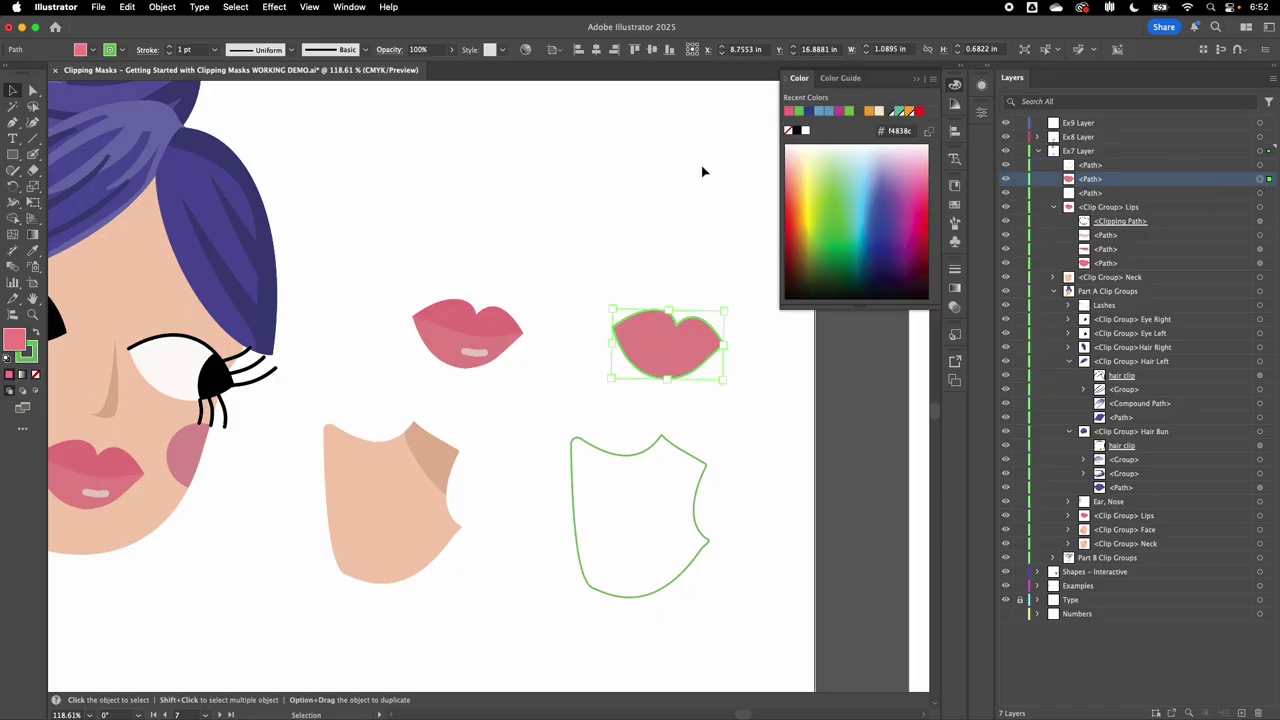
click(916, 79)
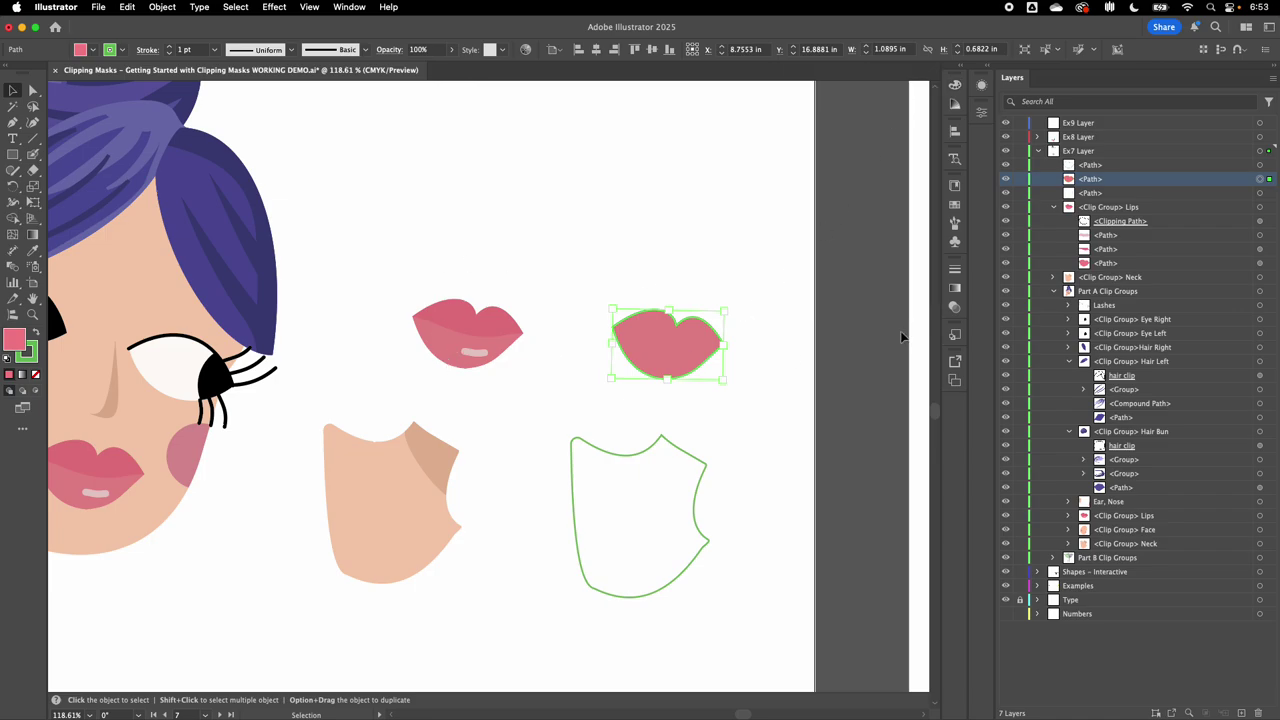
Examine the stacked lips paths up close and compare the order of the outline and the pink shape in Ex7 Layer.
click(1102, 167)
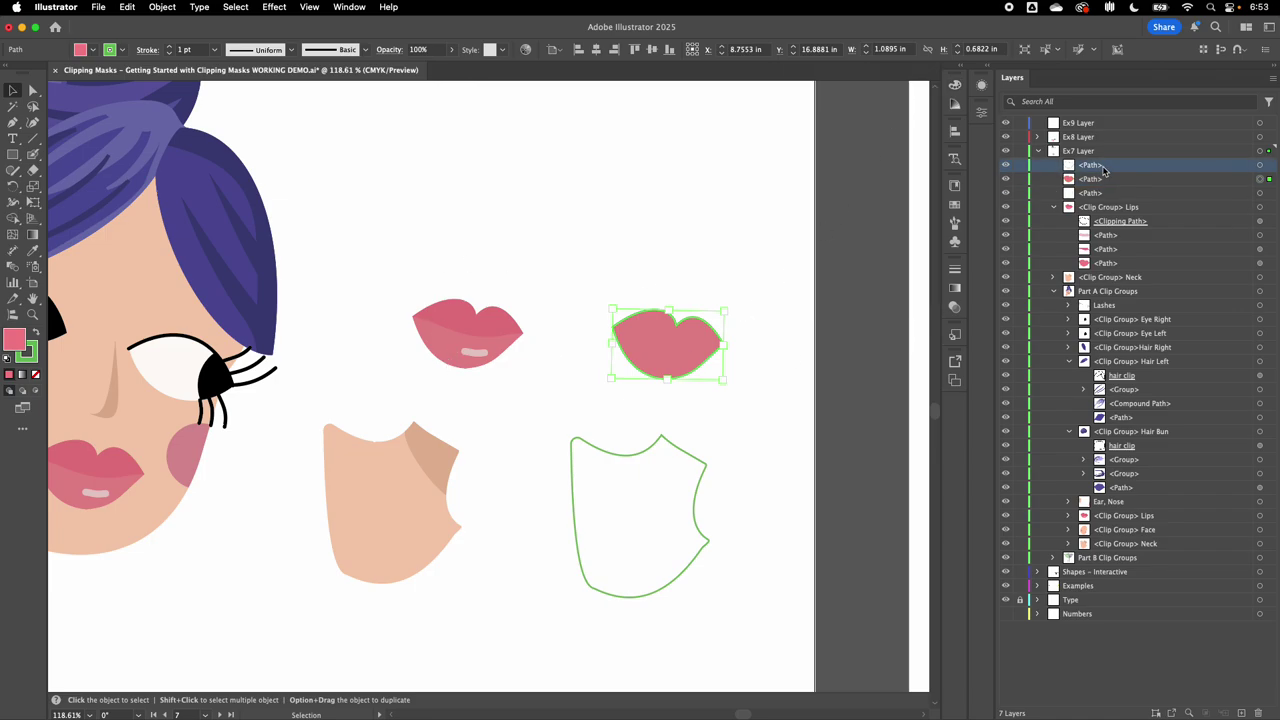
click(791, 272)
scroll(738, 290, up, 5)
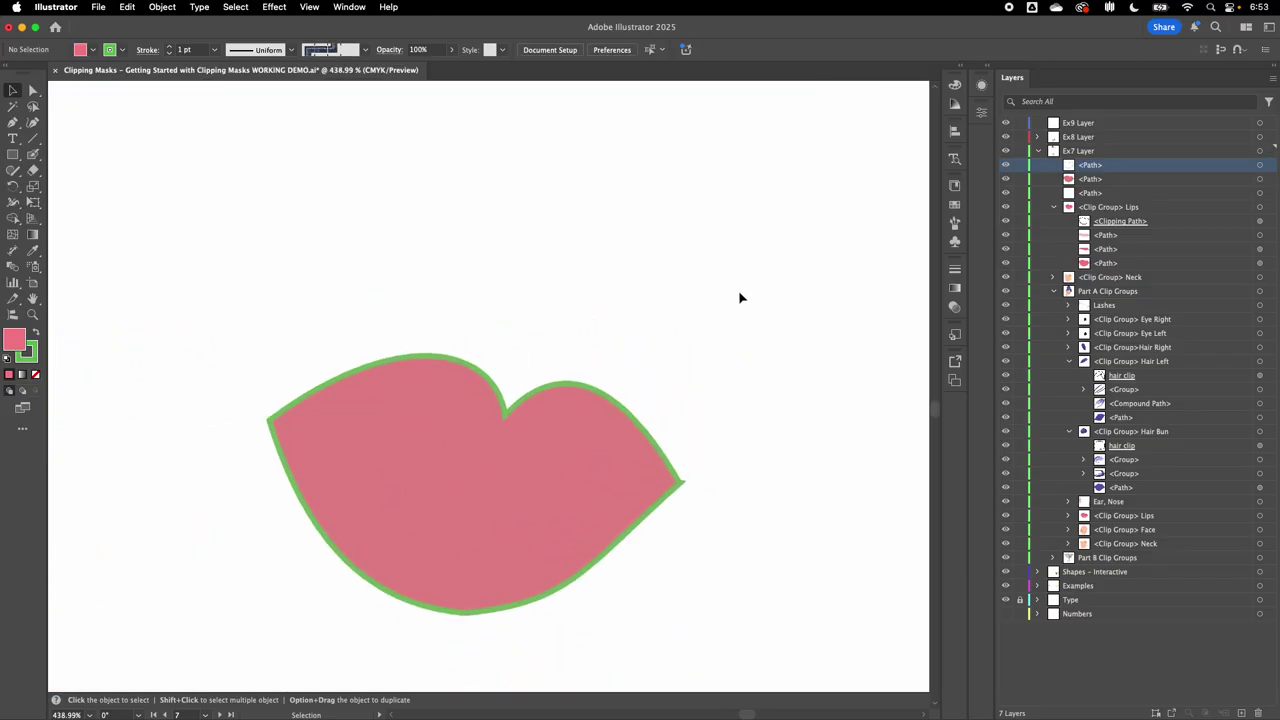
scroll(738, 290, down, 3)
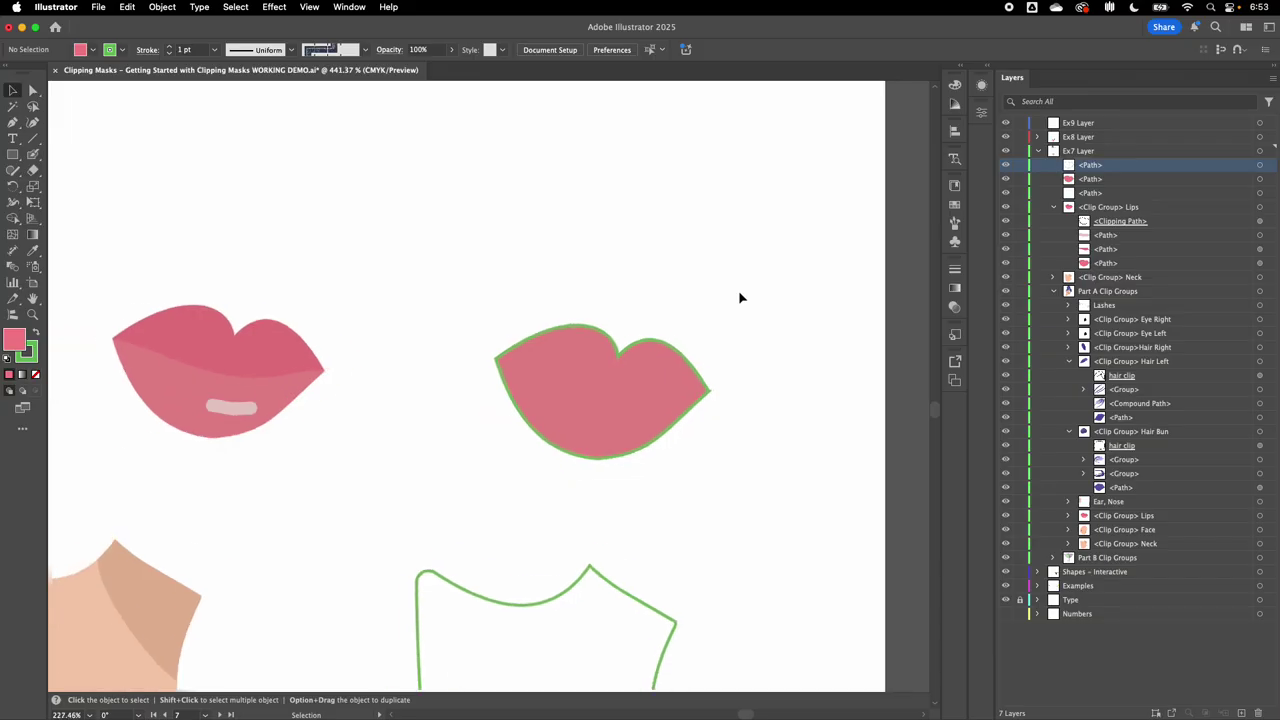
scroll(738, 290, down, 1)
click(1090, 178)
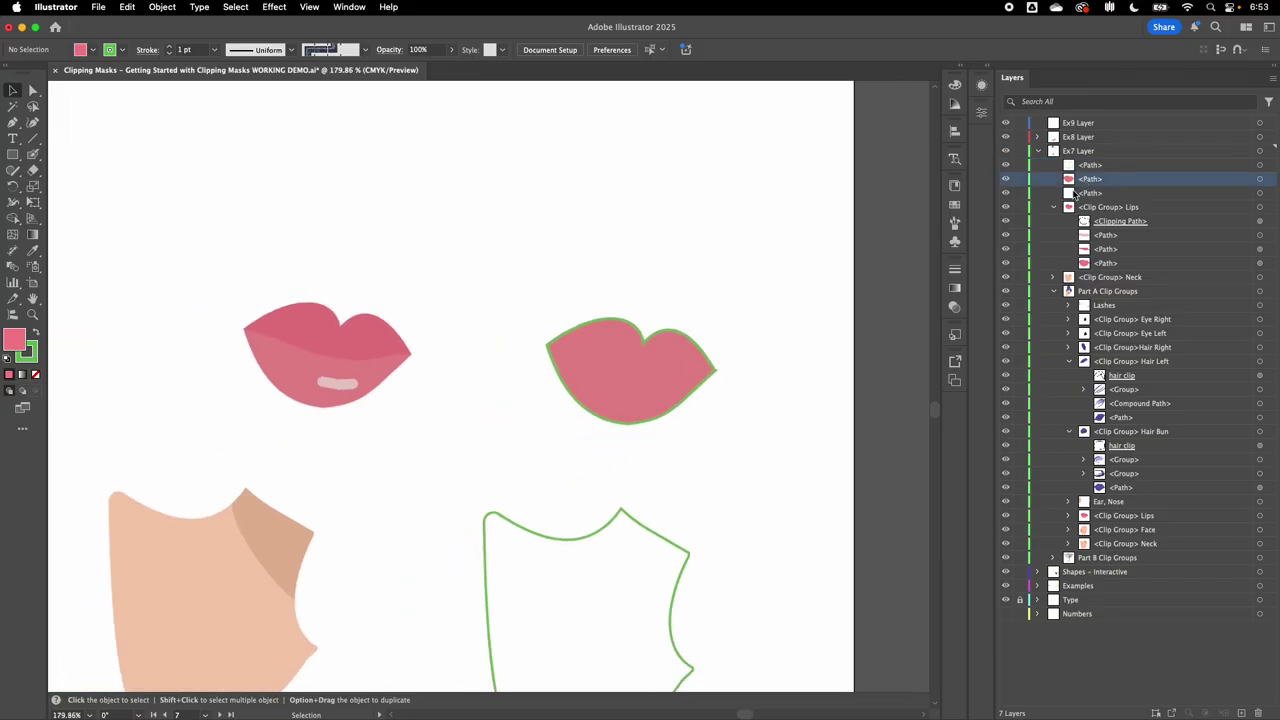
scroll(831, 325, right, 2)
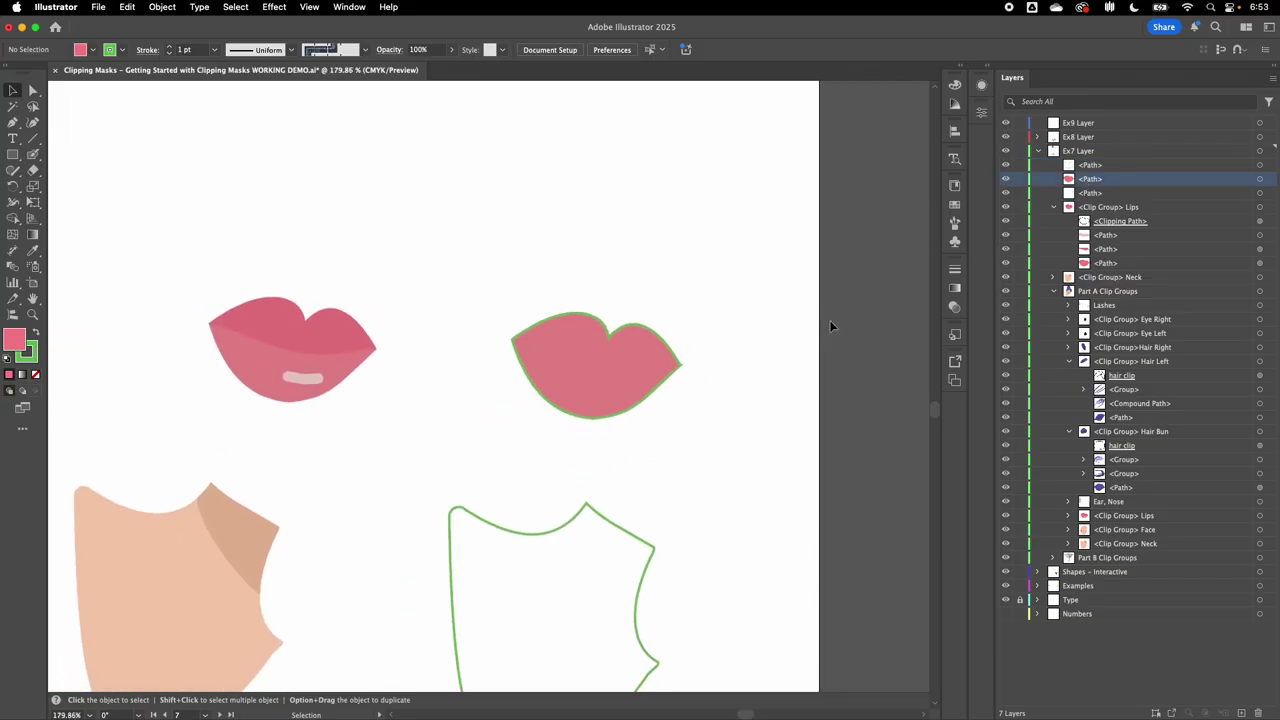
click(1088, 165)
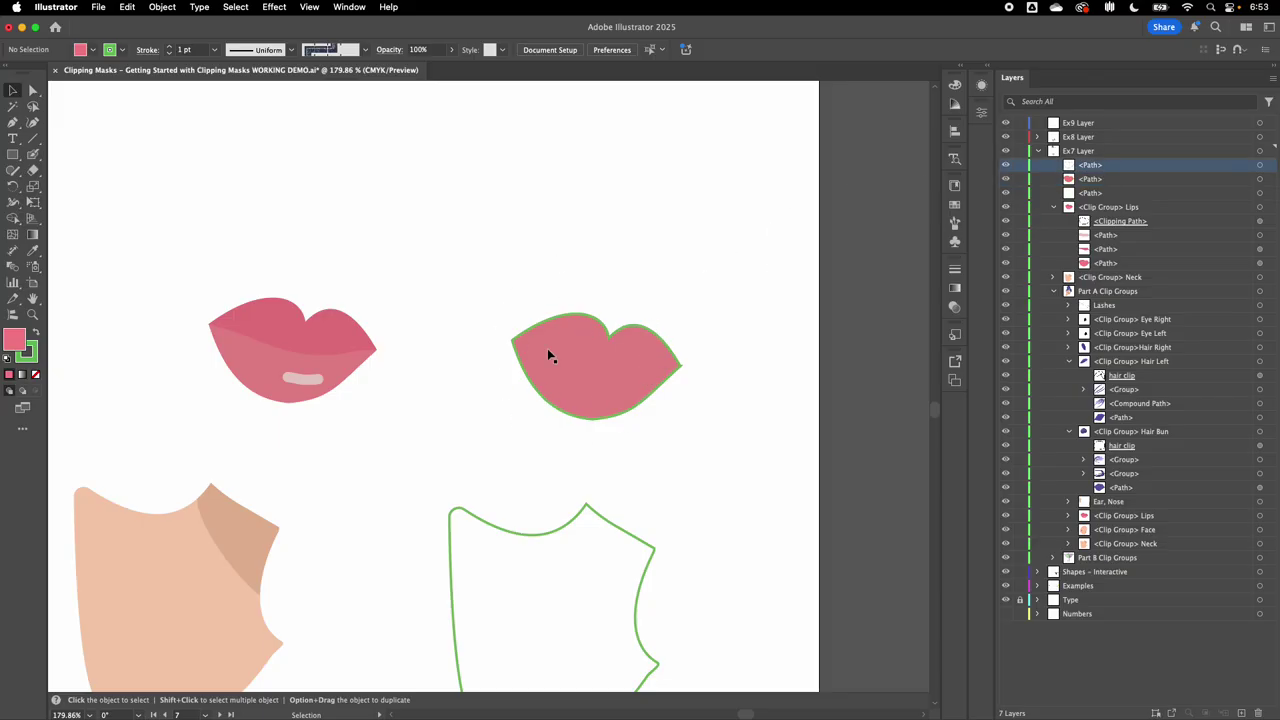
scroll(683, 313, down, 3)
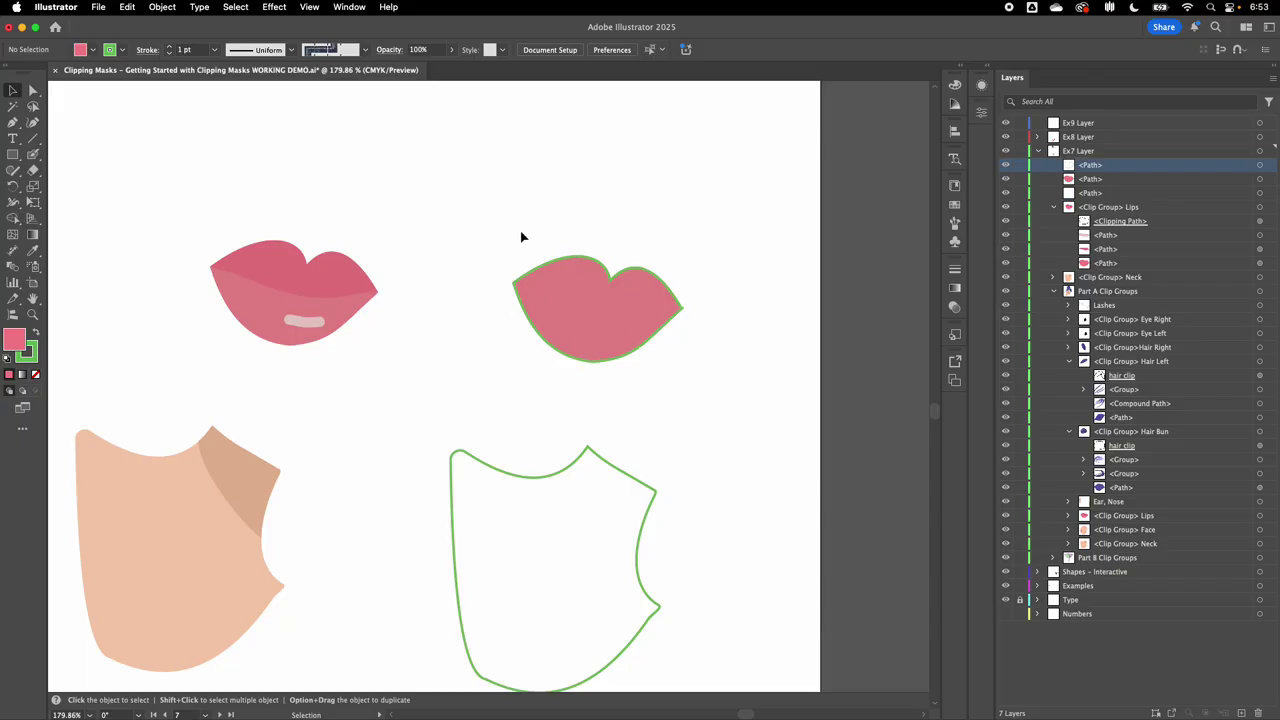
Make a clipping mask from the lips outline and the pink lips shape behind it.
drag(520, 231, 668, 375)
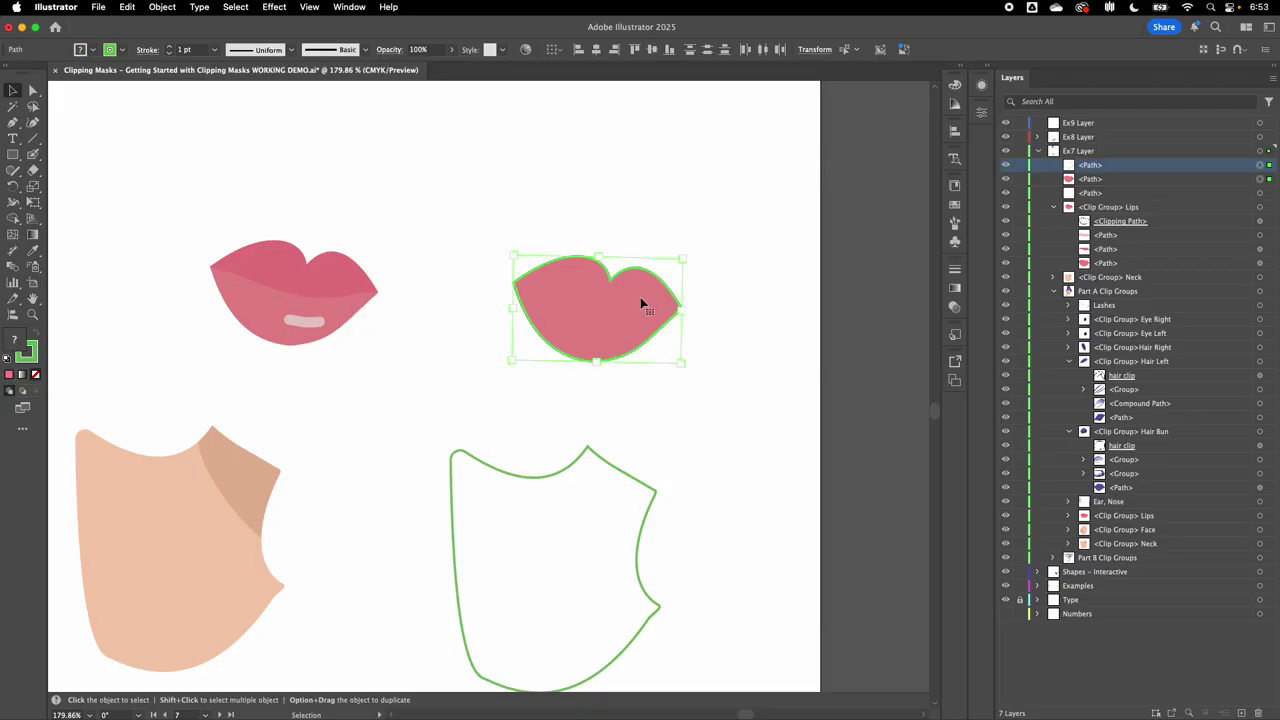
right_click(630, 271)
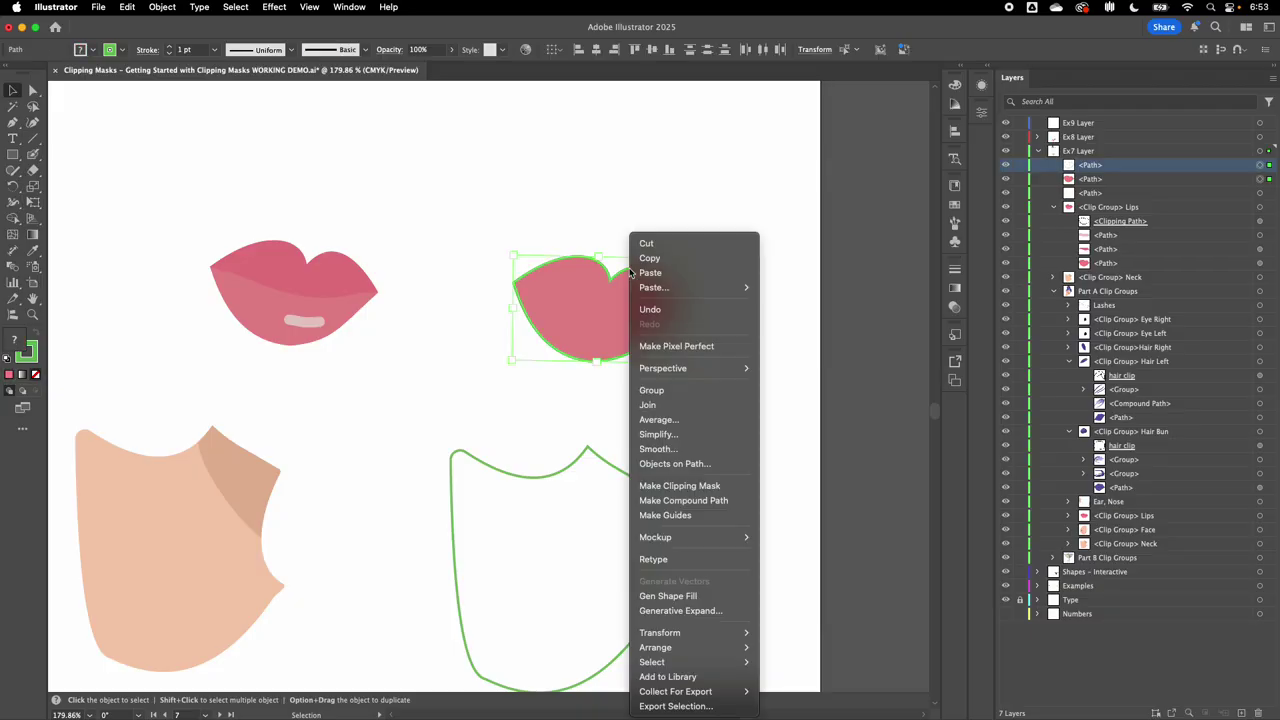
click(678, 487)
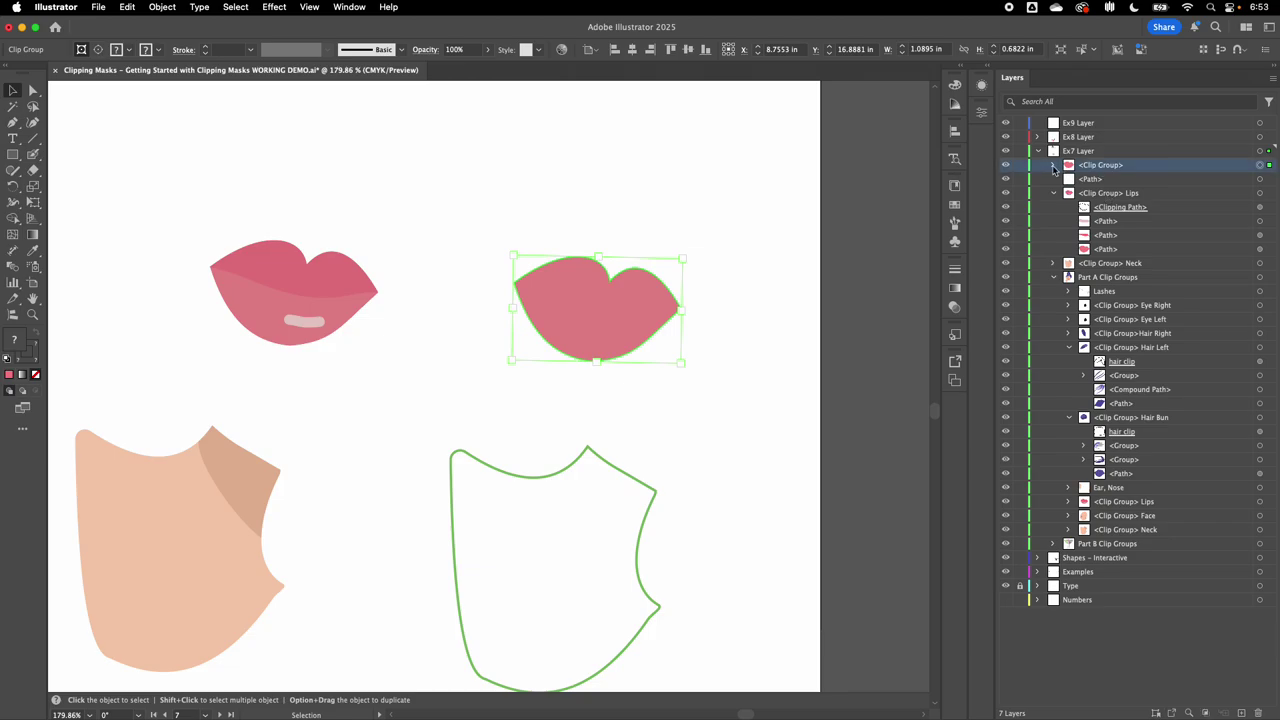
click(816, 215)
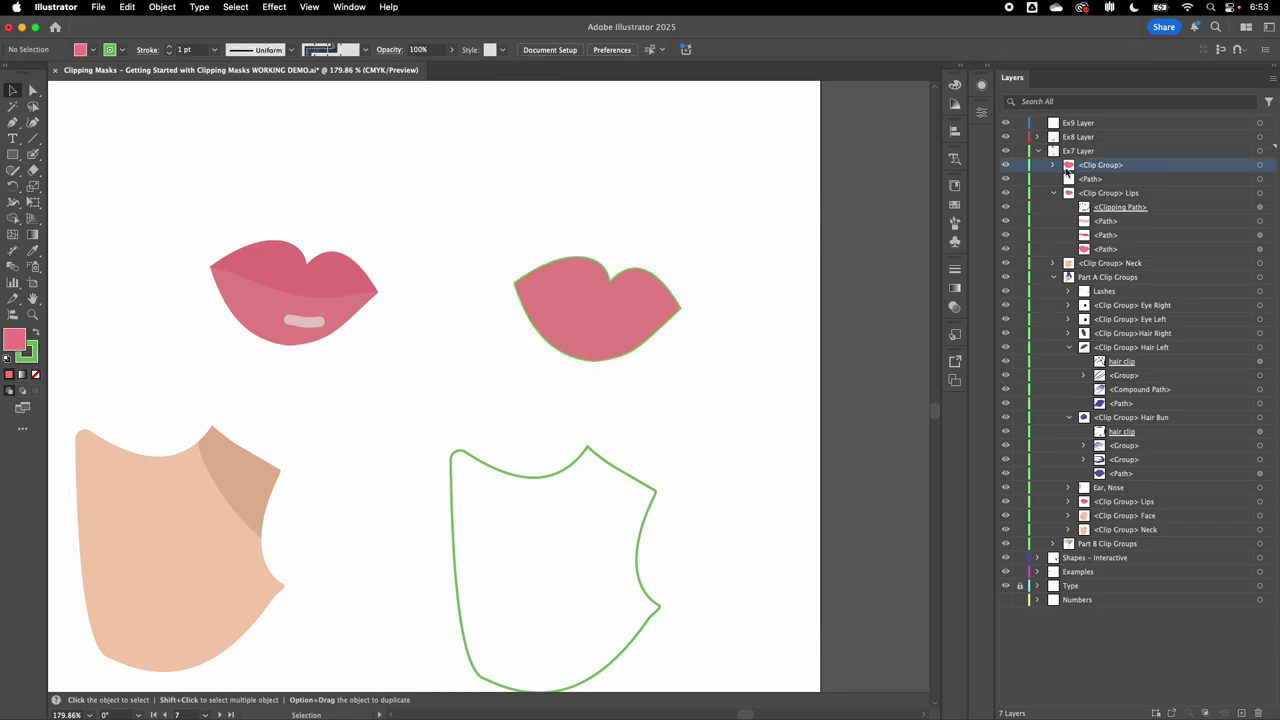
Remove the green stroke from the pink lips path inside the new clip group.
click(1054, 165)
click(1098, 192)
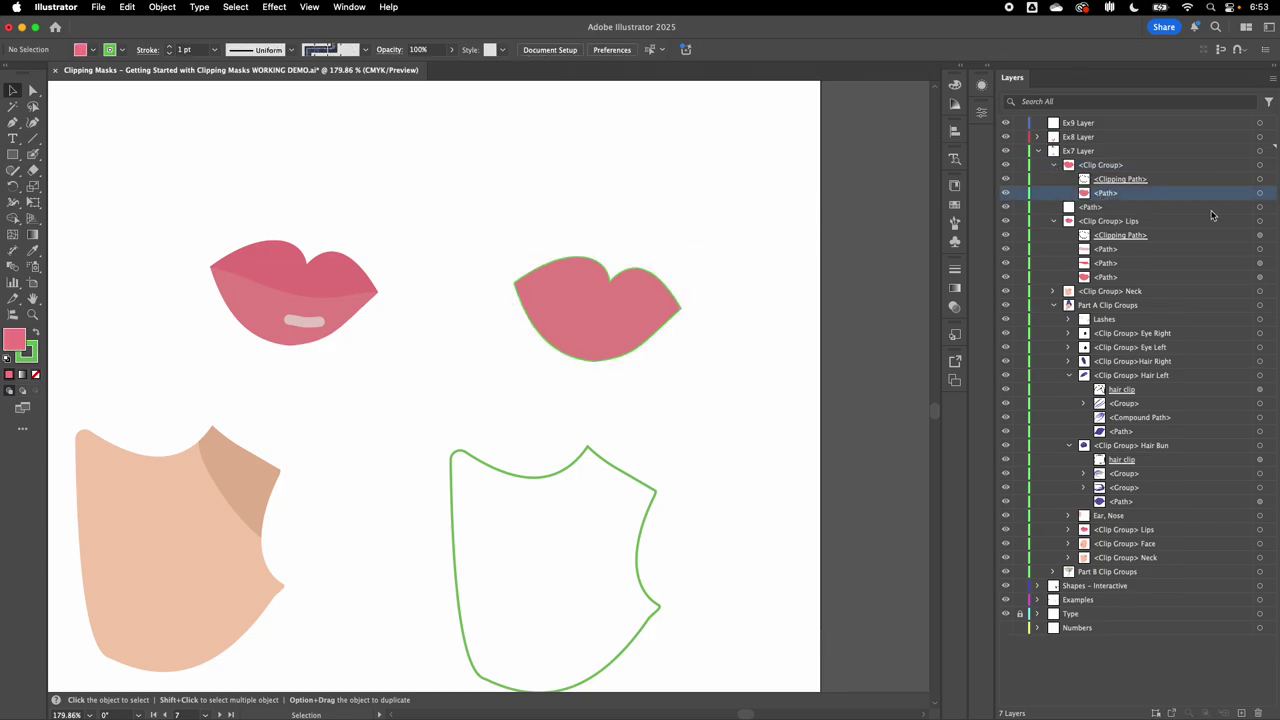
click(1260, 194)
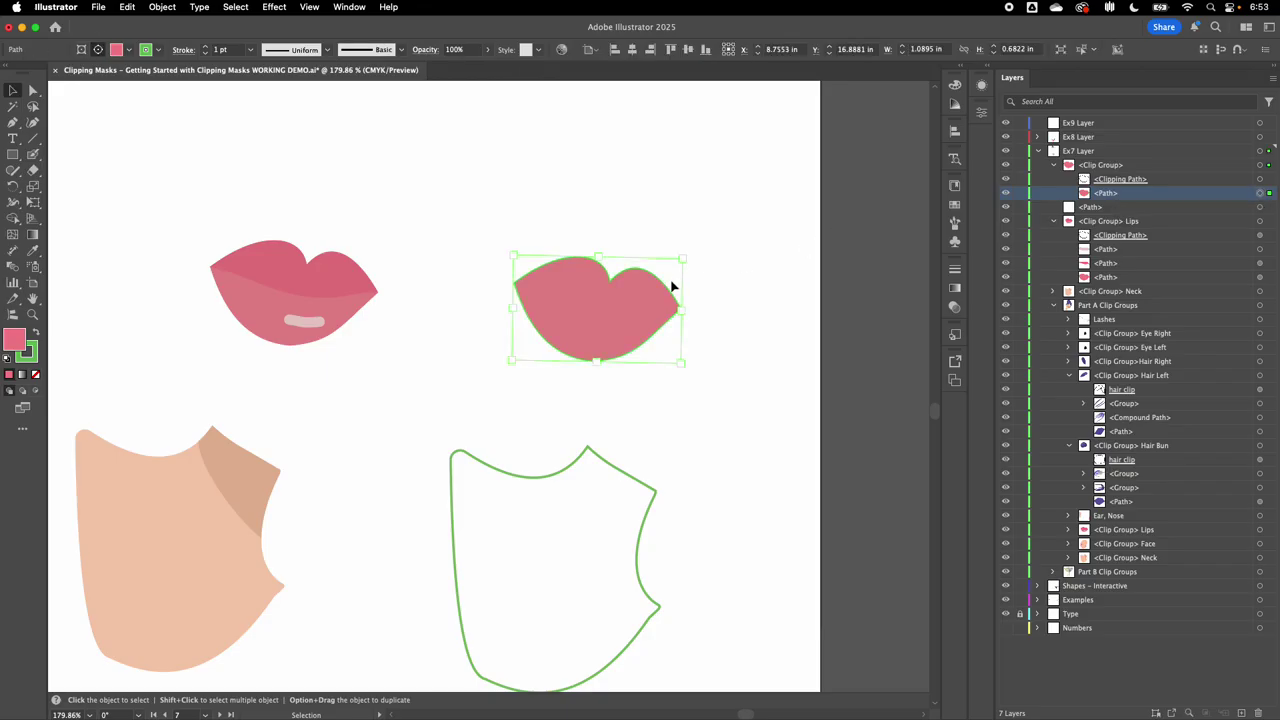
click(30, 358)
click(36, 376)
click(553, 215)
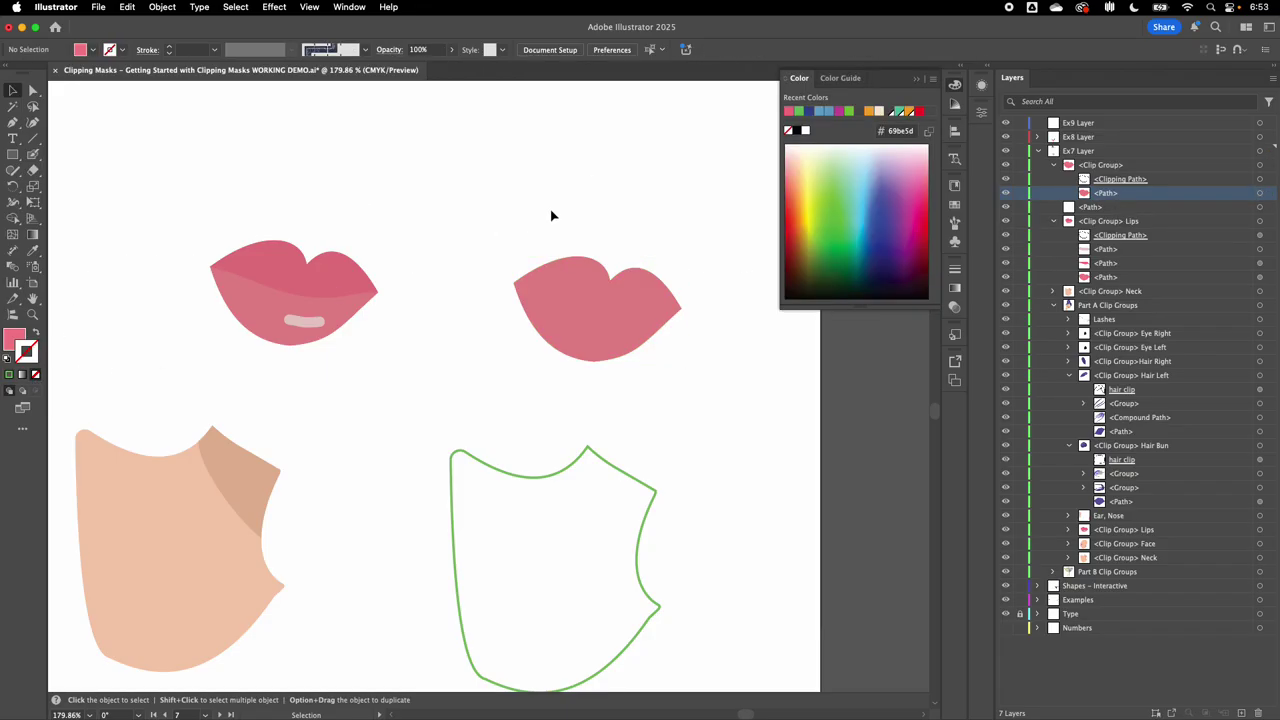
click(918, 80)
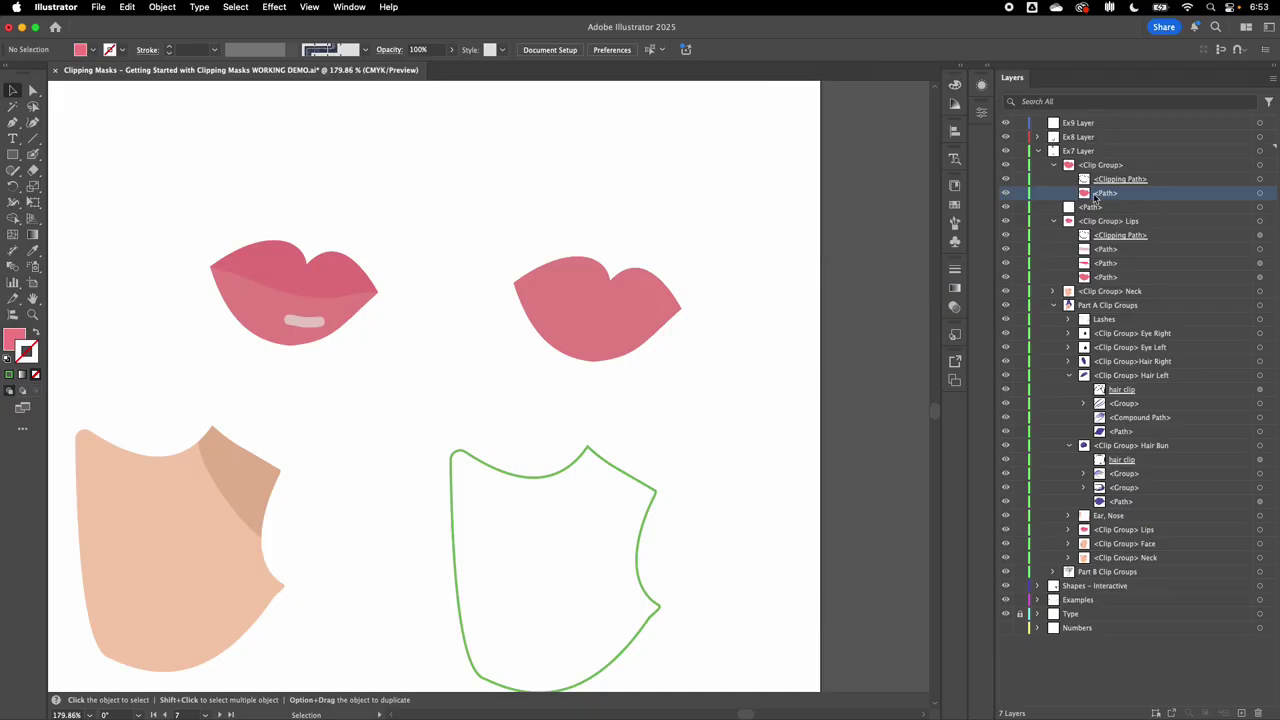
click(1145, 180)
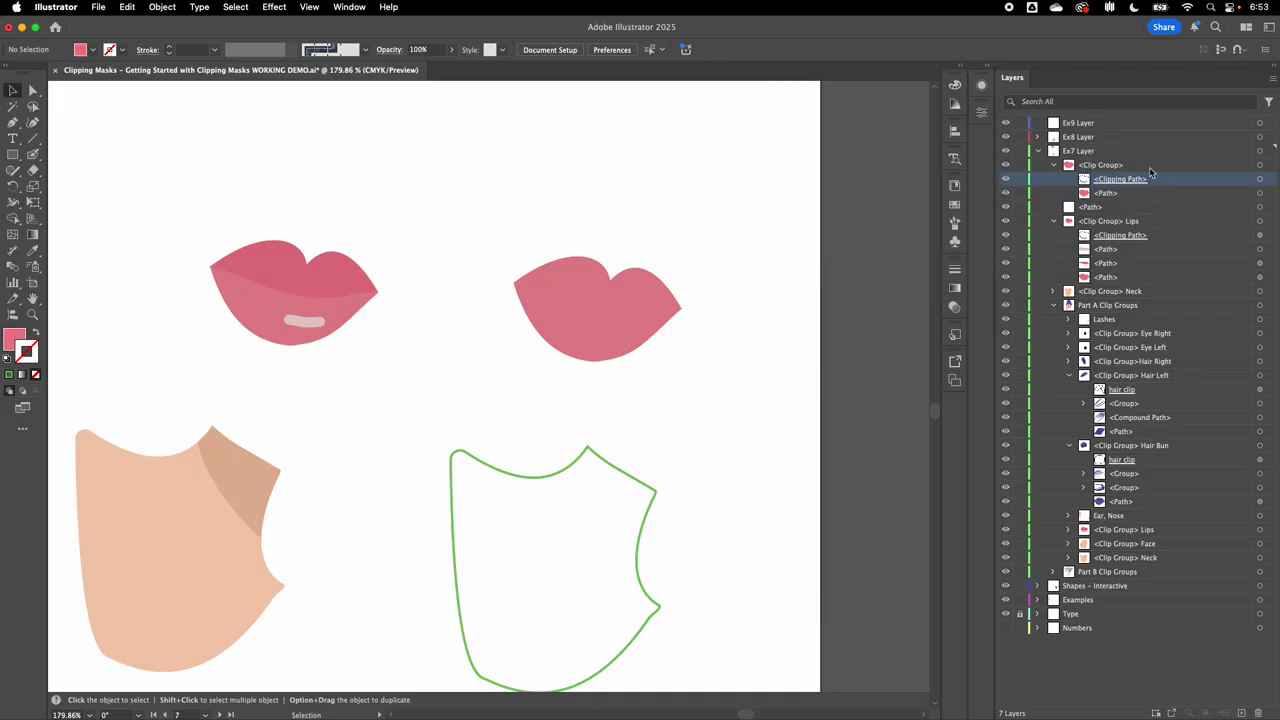
click(1259, 165)
click(611, 231)
Draw a closed Pen shape about 1.85 in wide and 0.74 in tall over the upper lip, with a curved lower edge extending past the lips.
click(1265, 192)
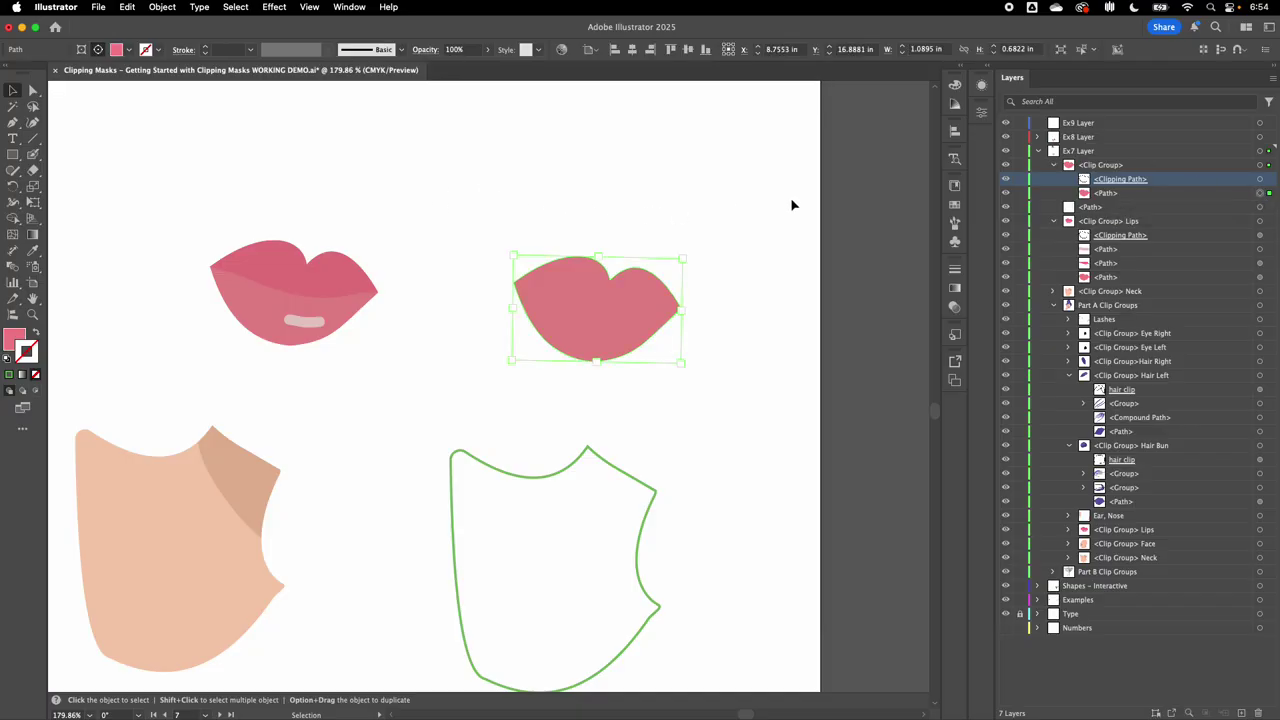
click(1139, 166)
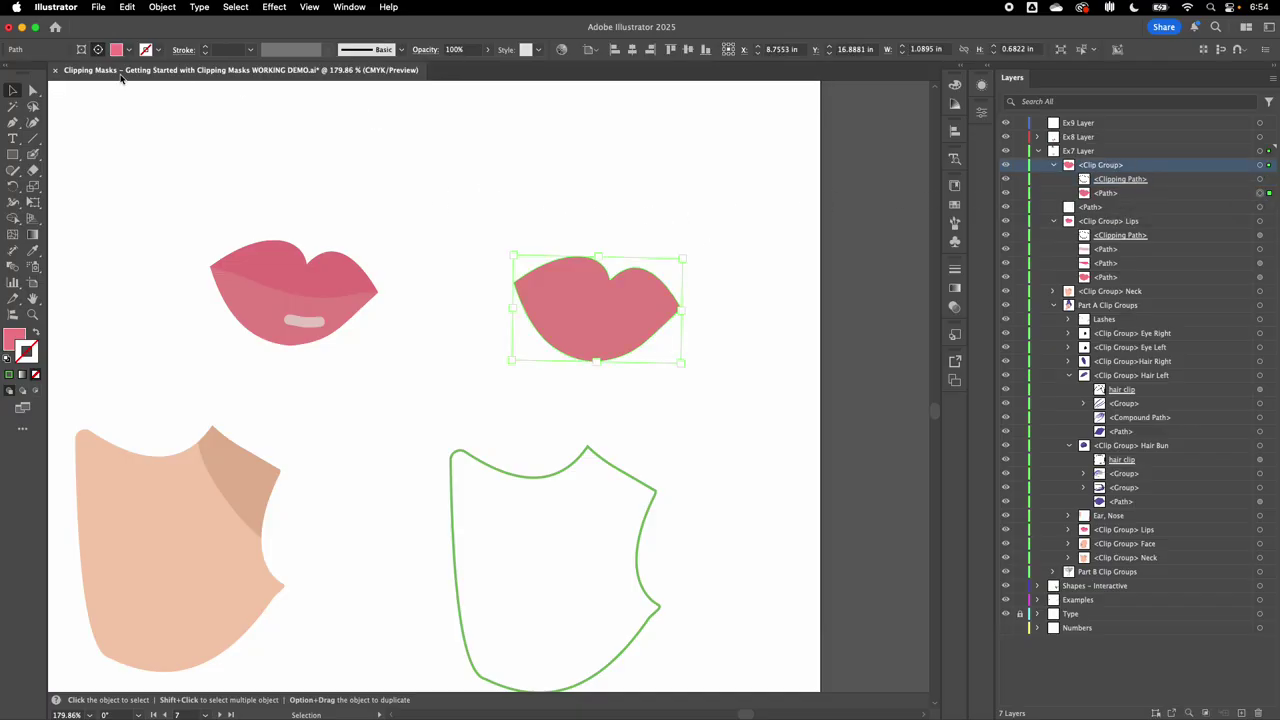
click(12, 122)
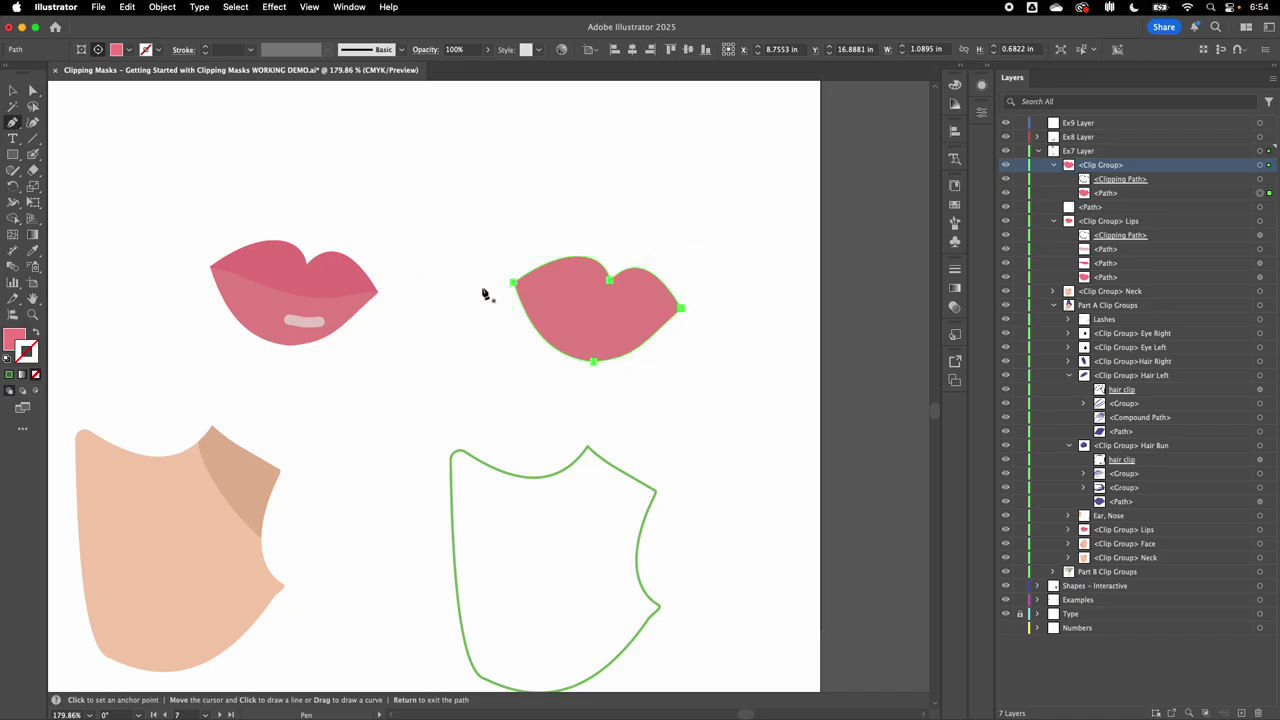
drag(487, 275, 537, 291)
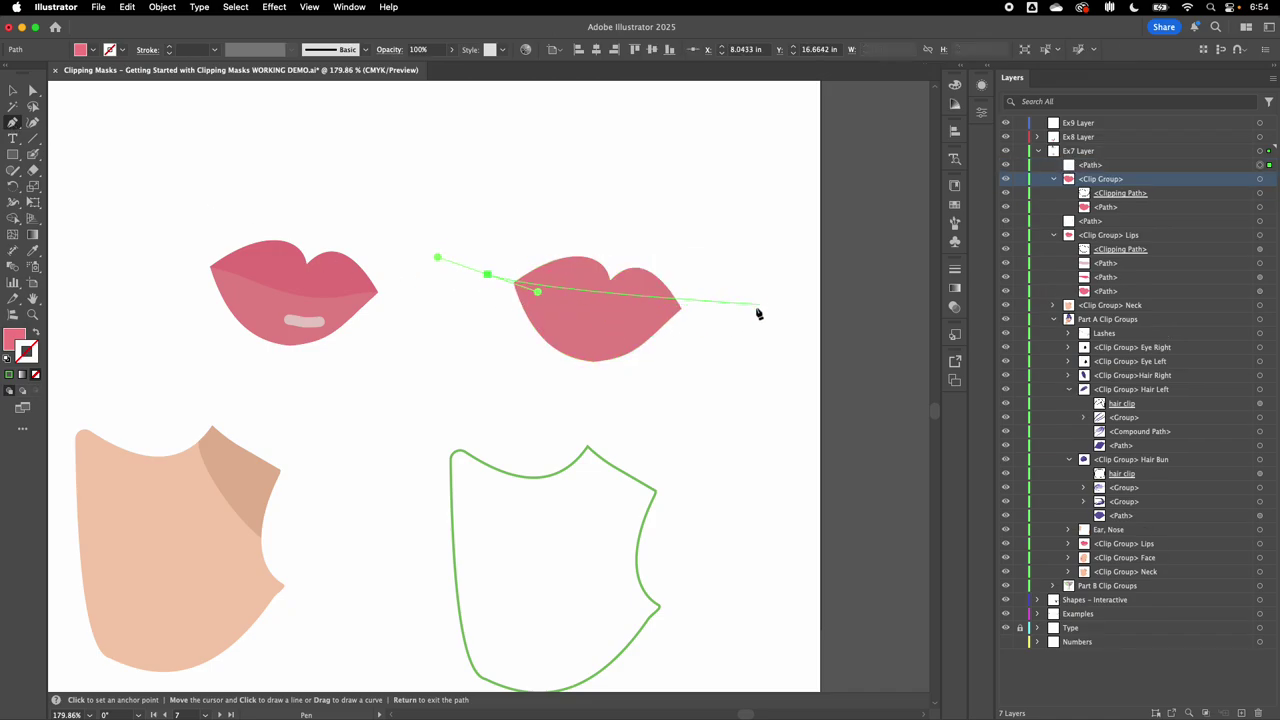
drag(756, 308, 804, 297)
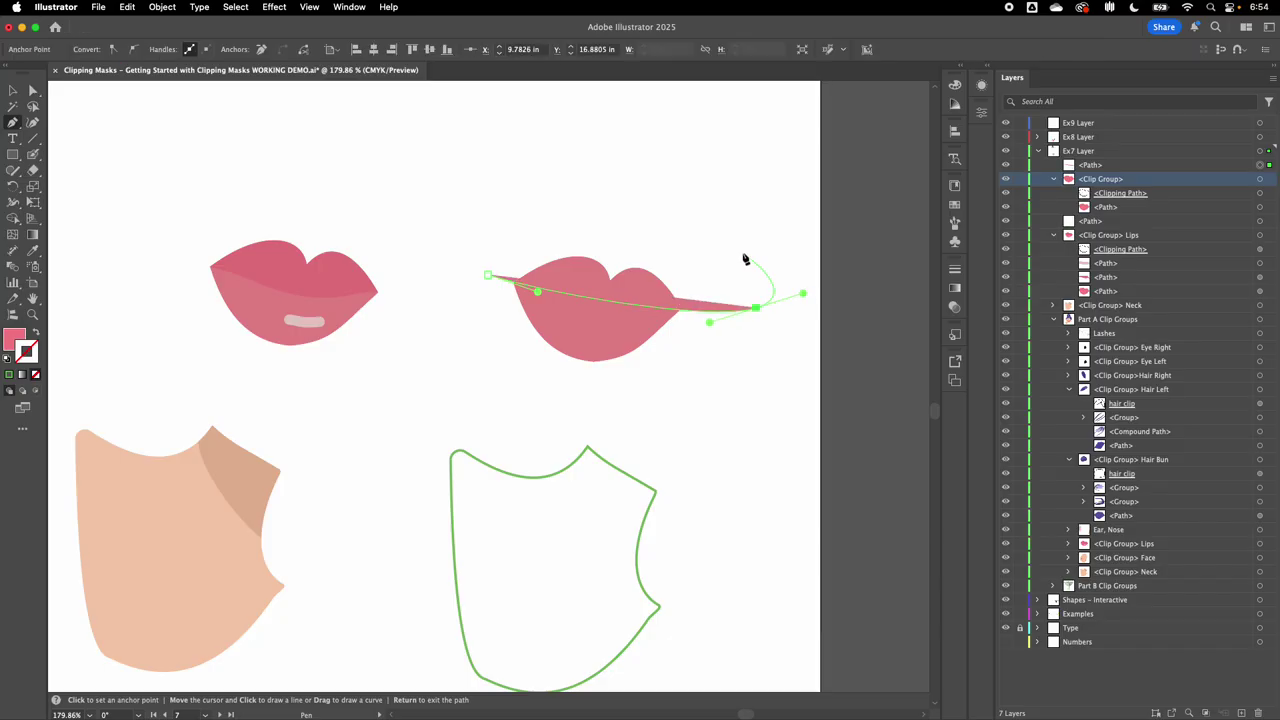
click(742, 252)
click(656, 210)
click(531, 197)
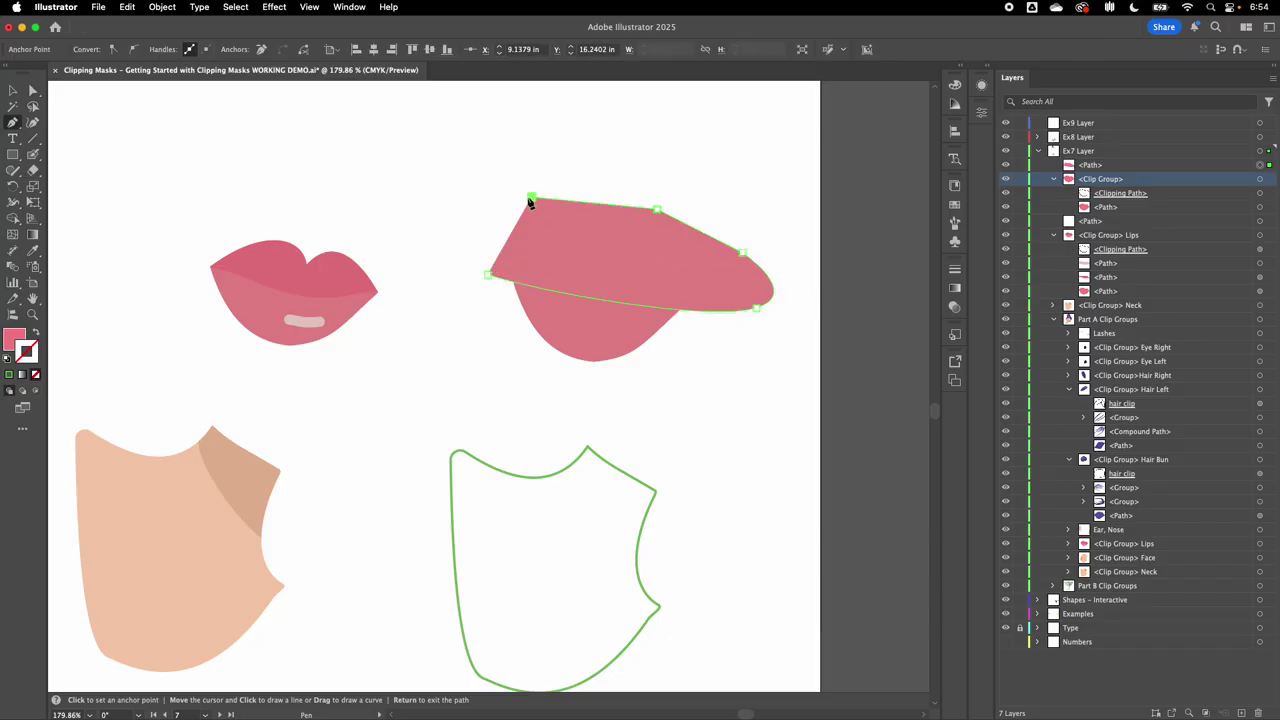
click(488, 275)
Fill the new upper-lip shape with the darker pink sampled from the reference lips using the Eyedropper.
key(i)
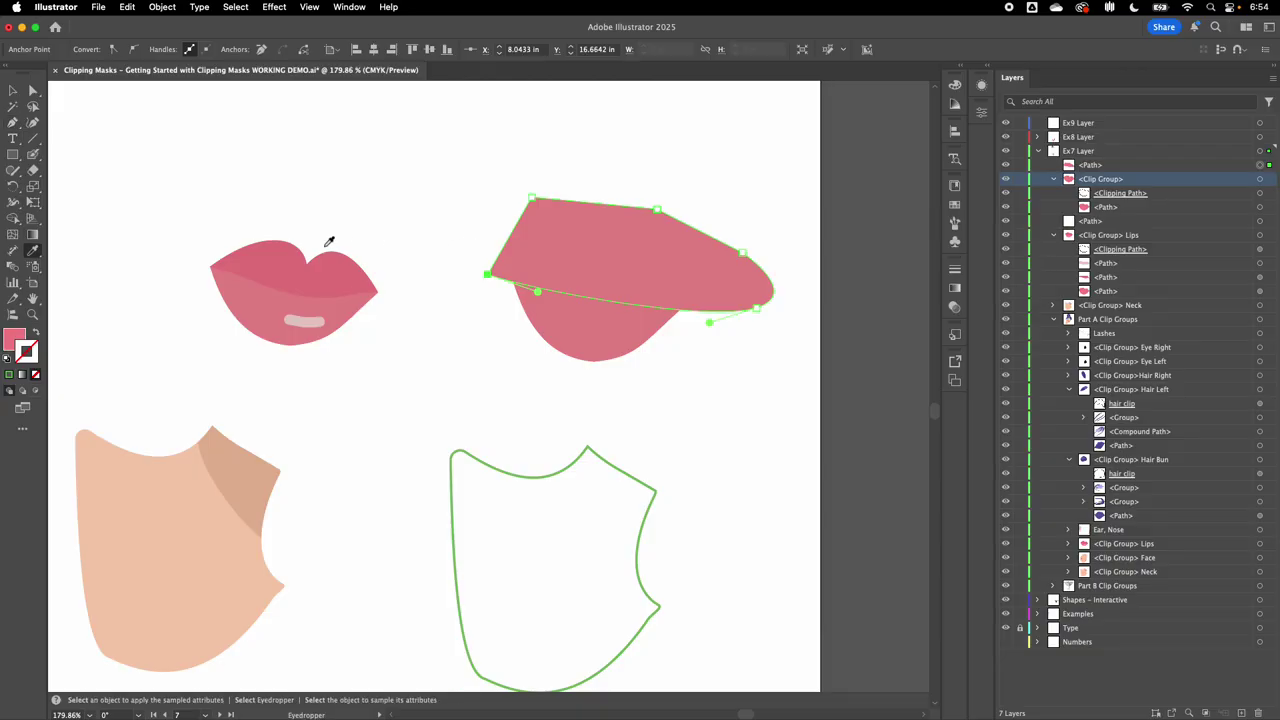
click(322, 272)
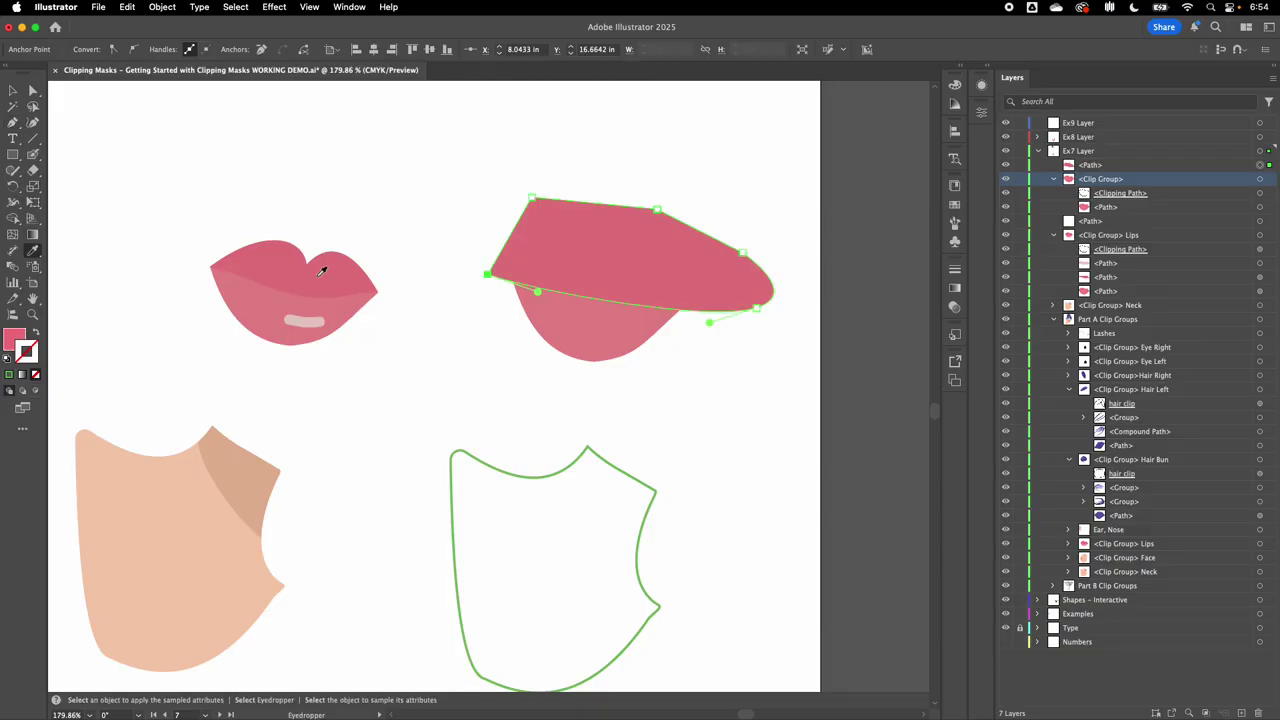
key(v)
click(375, 313)
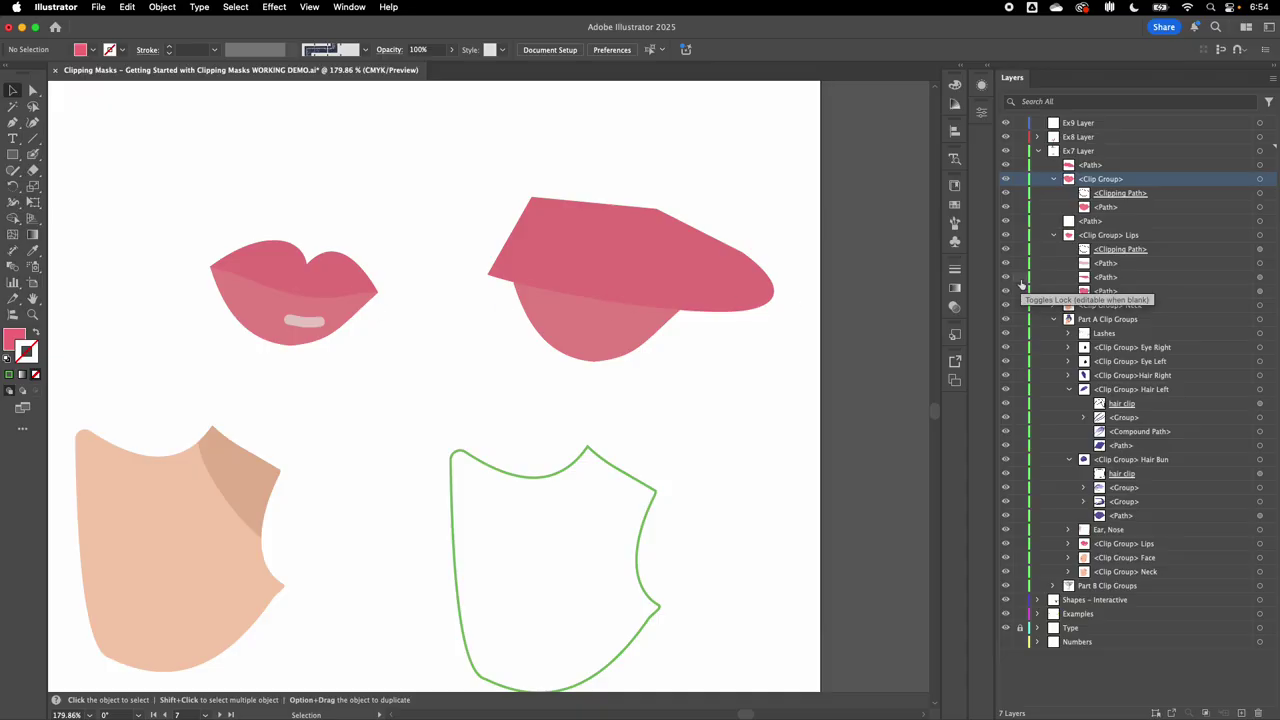
Place the dark pink shape inside the new lips clip group directly below its clipping path, and adjust its position within the mask.
click(1120, 166)
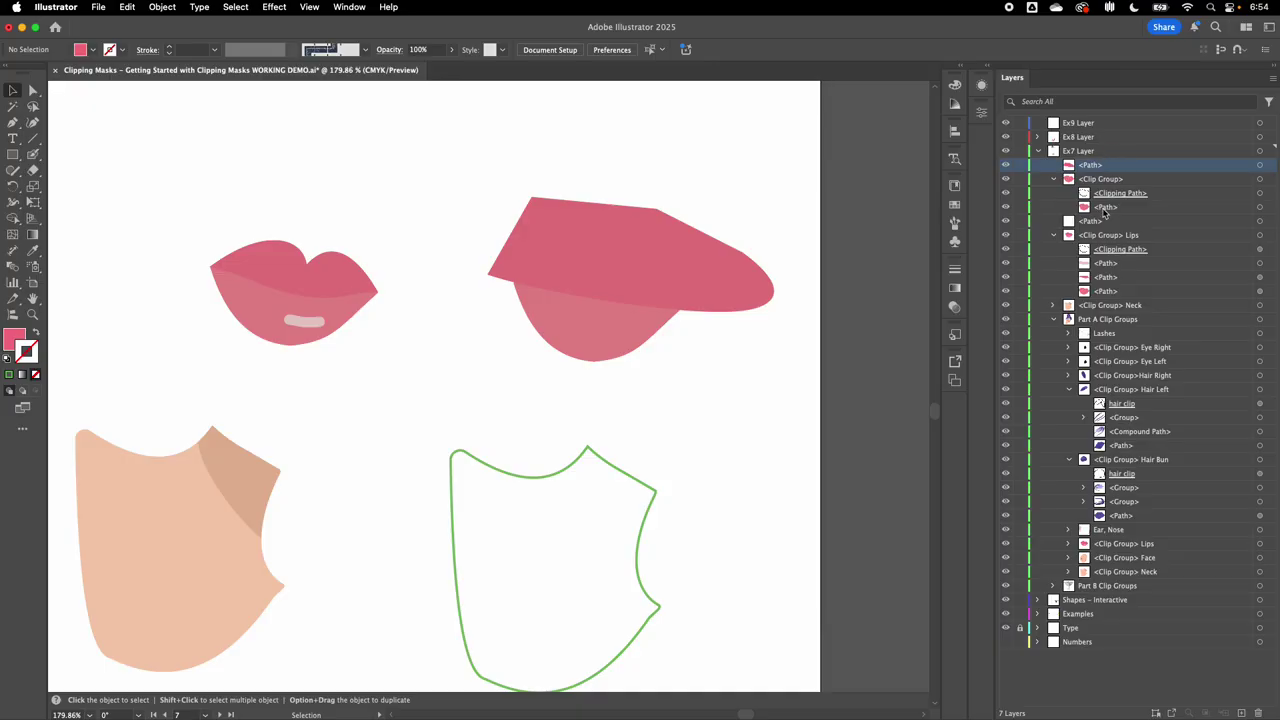
drag(1119, 169, 1116, 202)
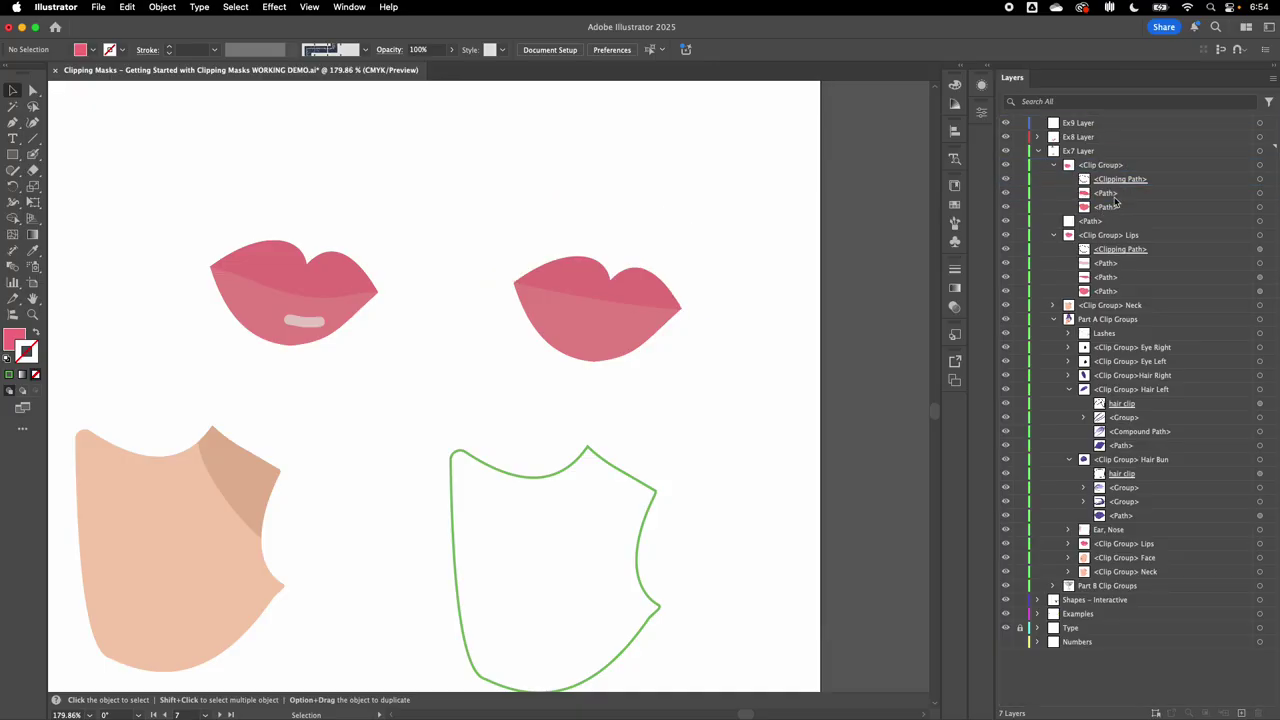
click(1260, 192)
key(super+shift+a)
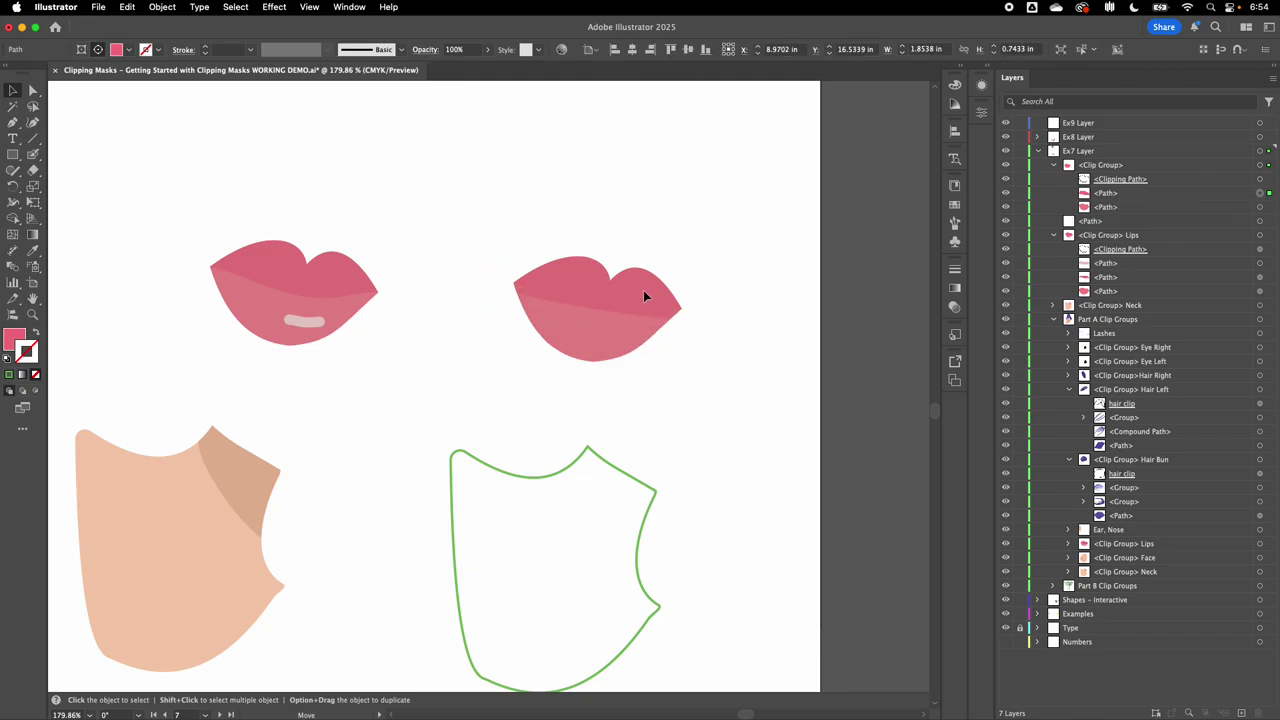
drag(665, 292, 635, 283)
click(503, 163)
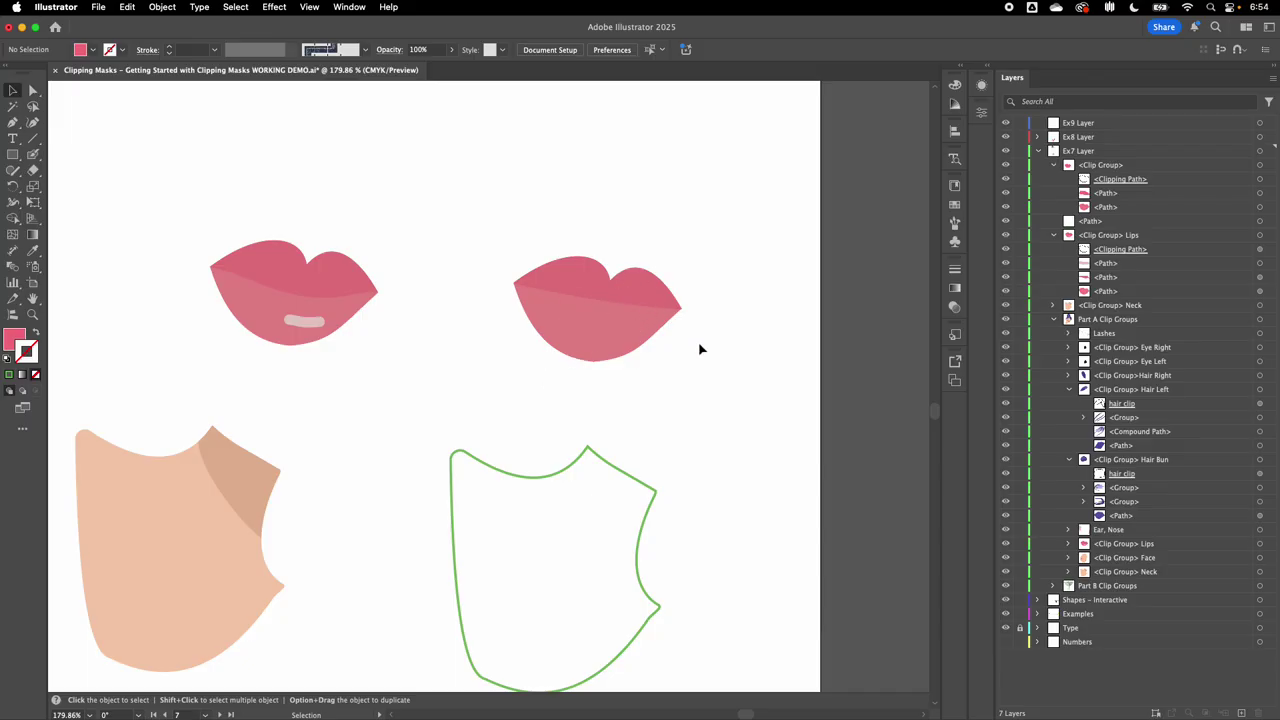
Shift the whole new lips clip group slightly down and to the right, and collapse it in the layer list.
drag(585, 302, 590, 318)
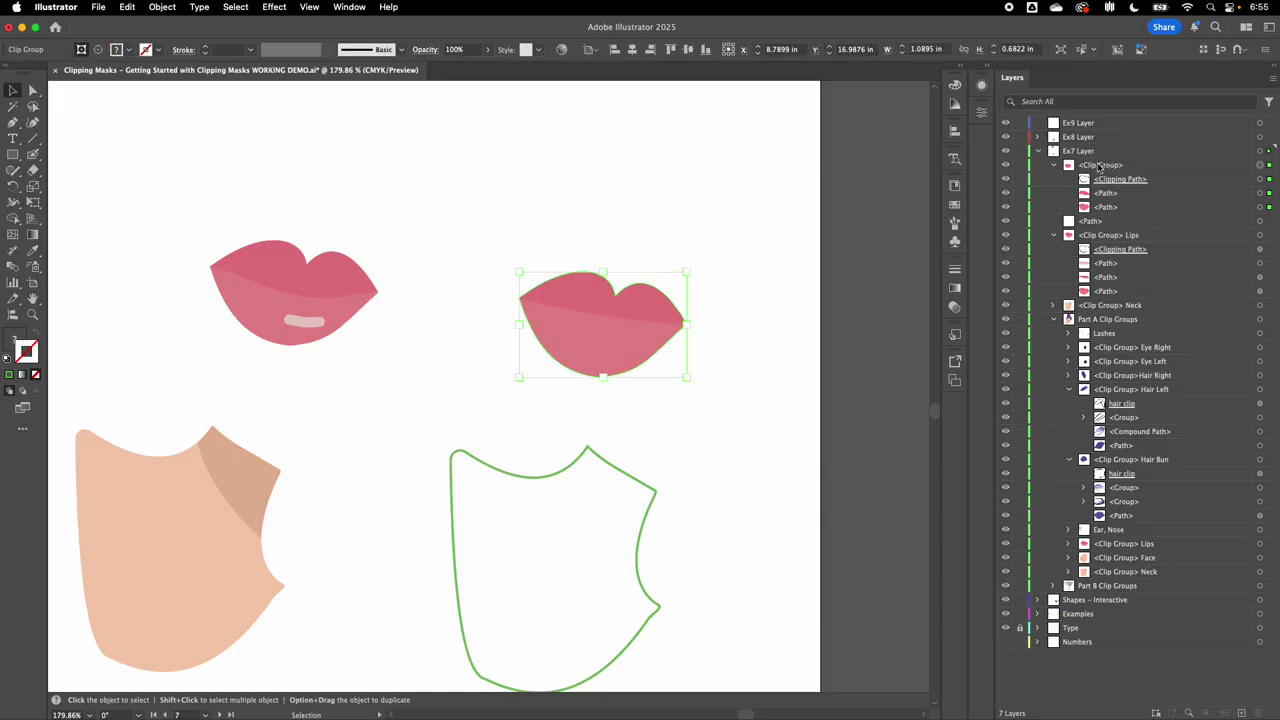
scroll(680, 350, down, 3)
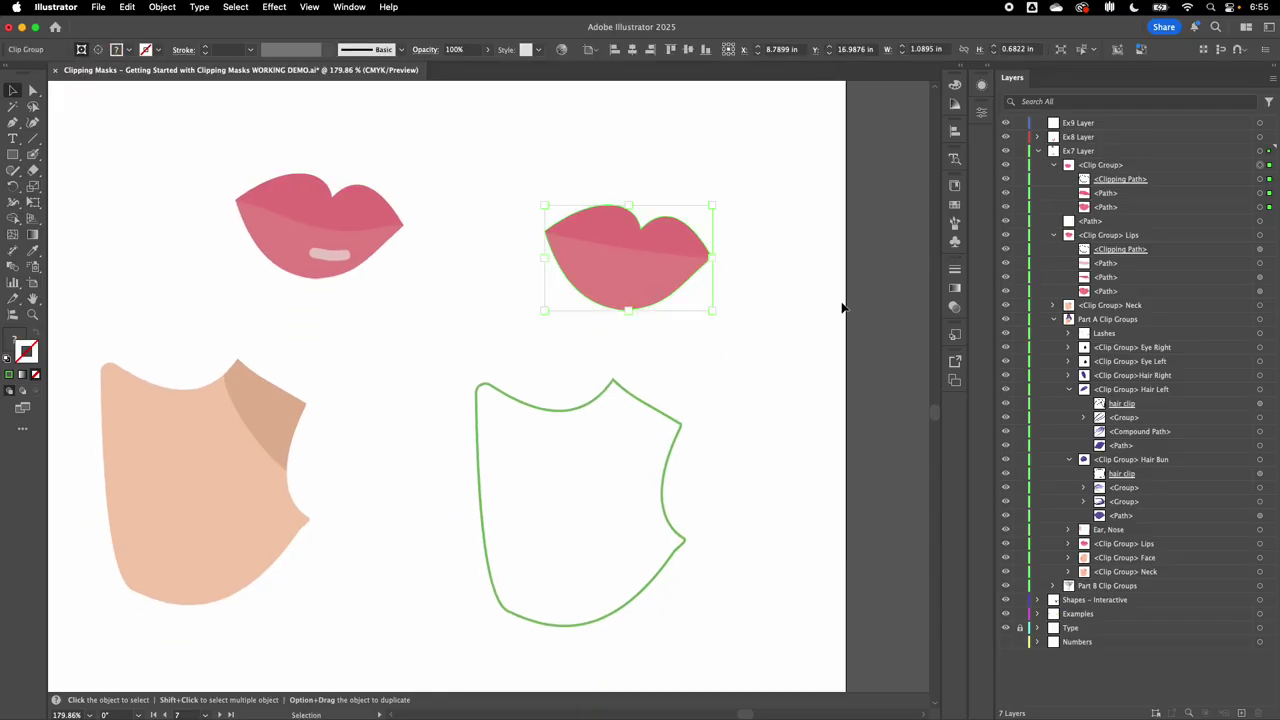
click(1265, 207)
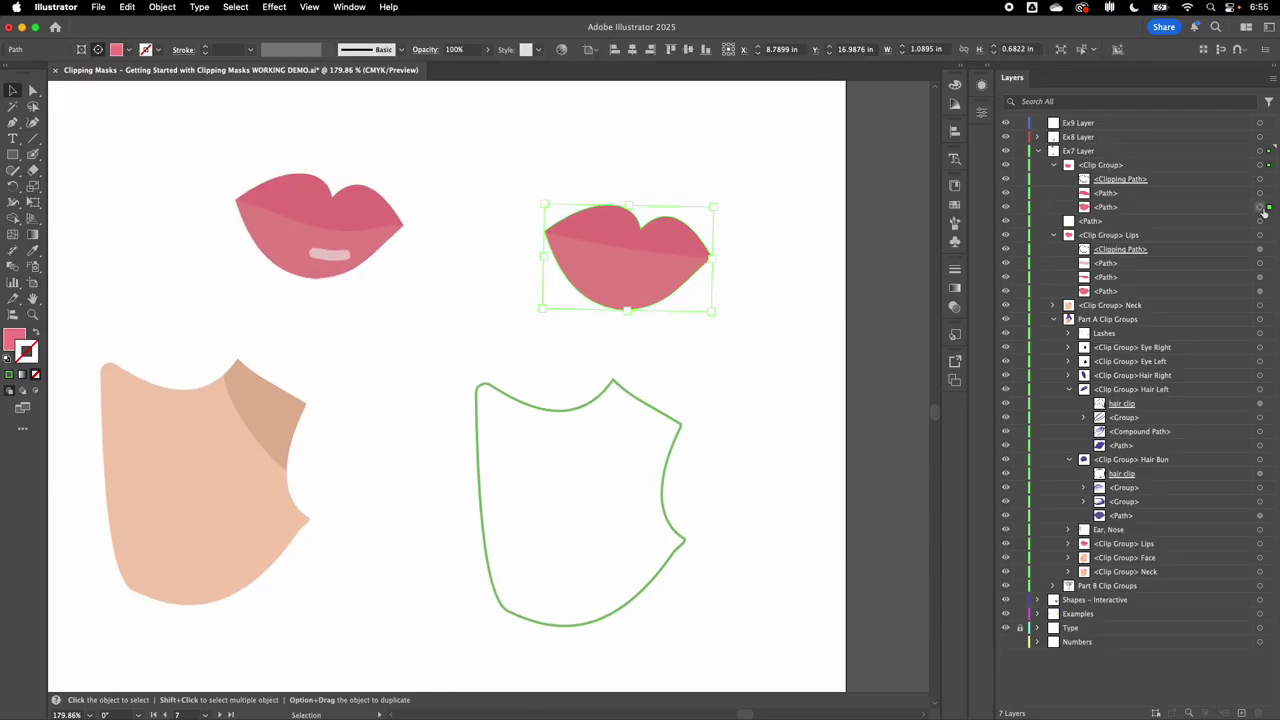
click(1054, 165)
click(758, 362)
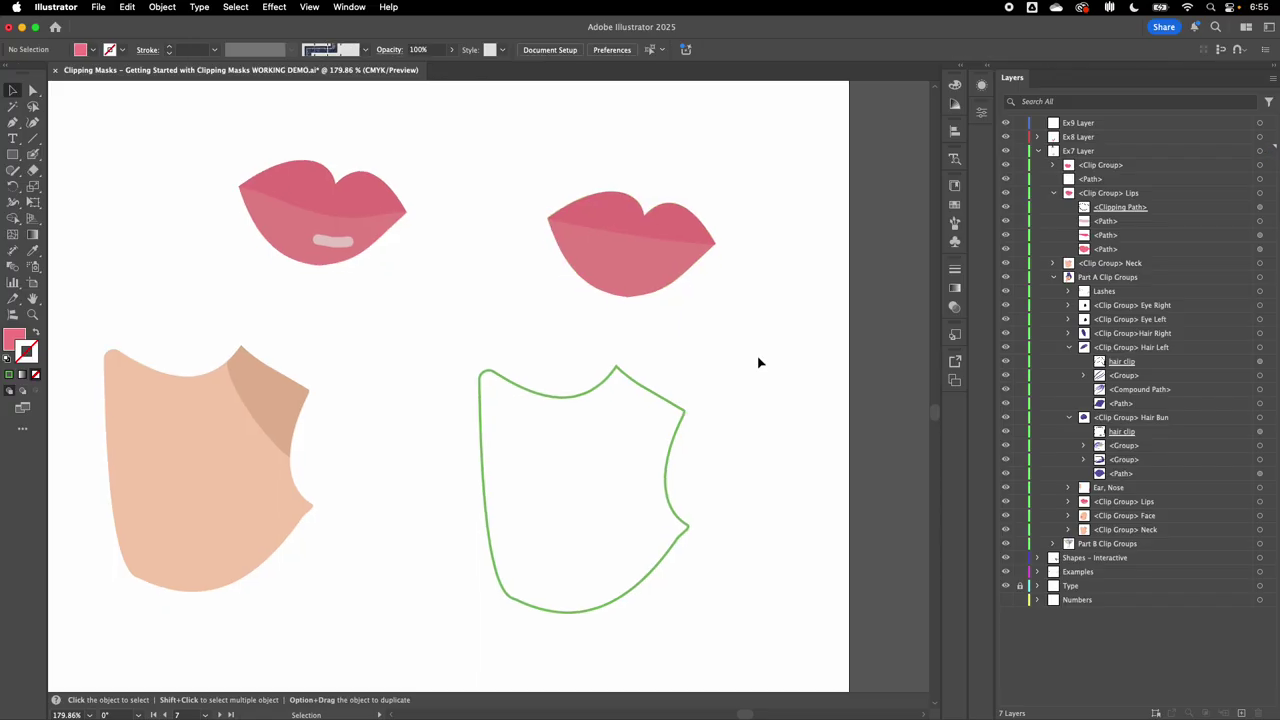
Draw a closed straight-sided Pen shape about 1.96 in wide and 2.19 in tall that fully surrounds the green neck outline.
scroll(758, 362, down, 2)
scroll(778, 430, down, 1)
scroll(778, 430, left, 1)
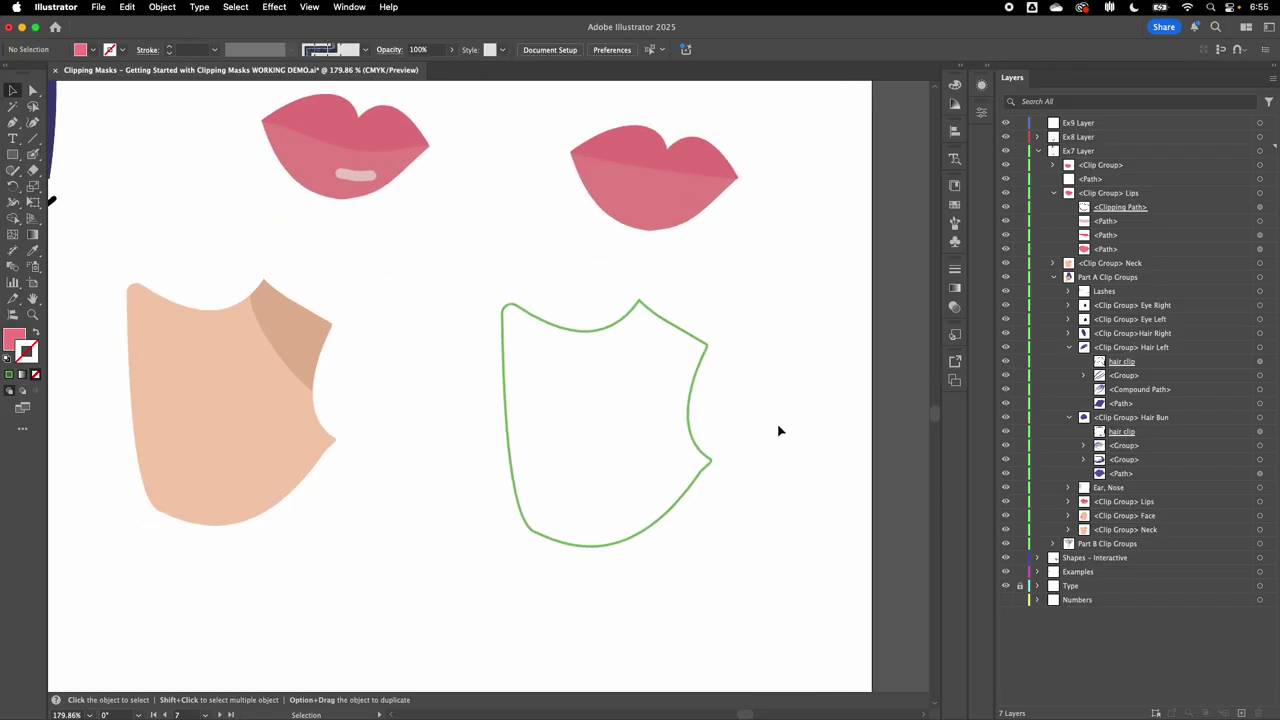
click(585, 332)
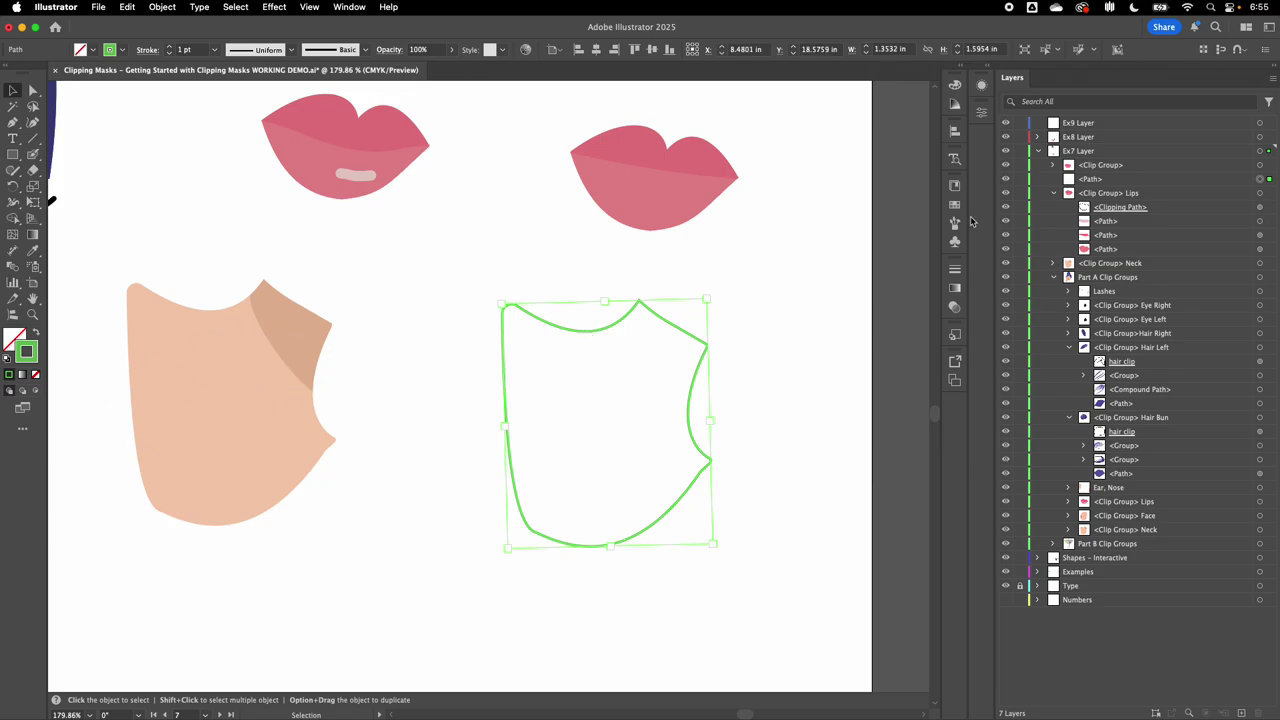
click(446, 292)
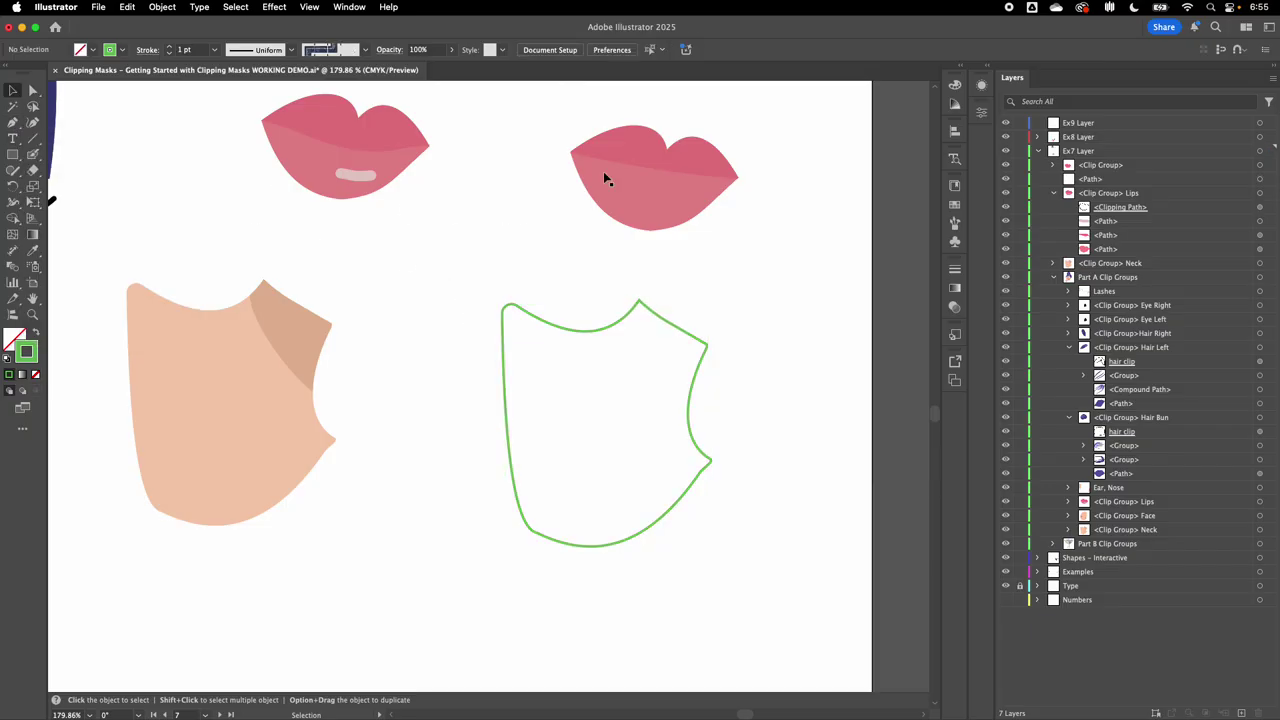
click(13, 123)
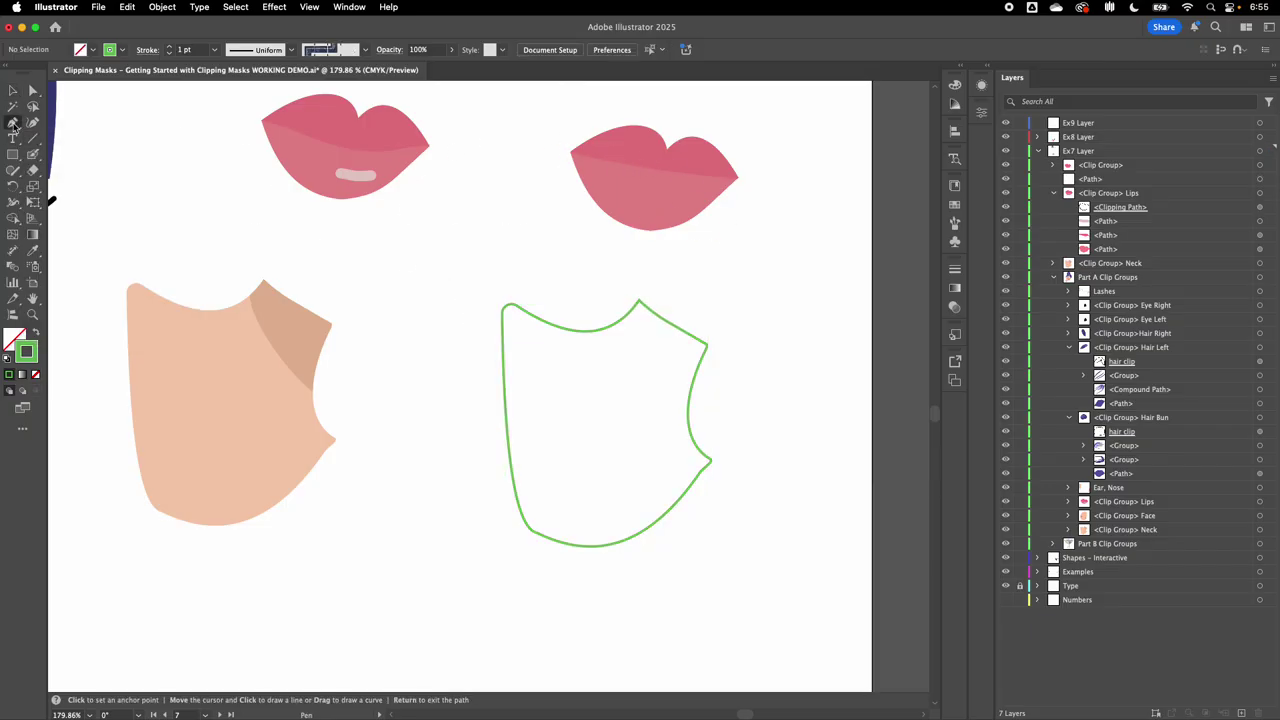
click(463, 291)
click(718, 281)
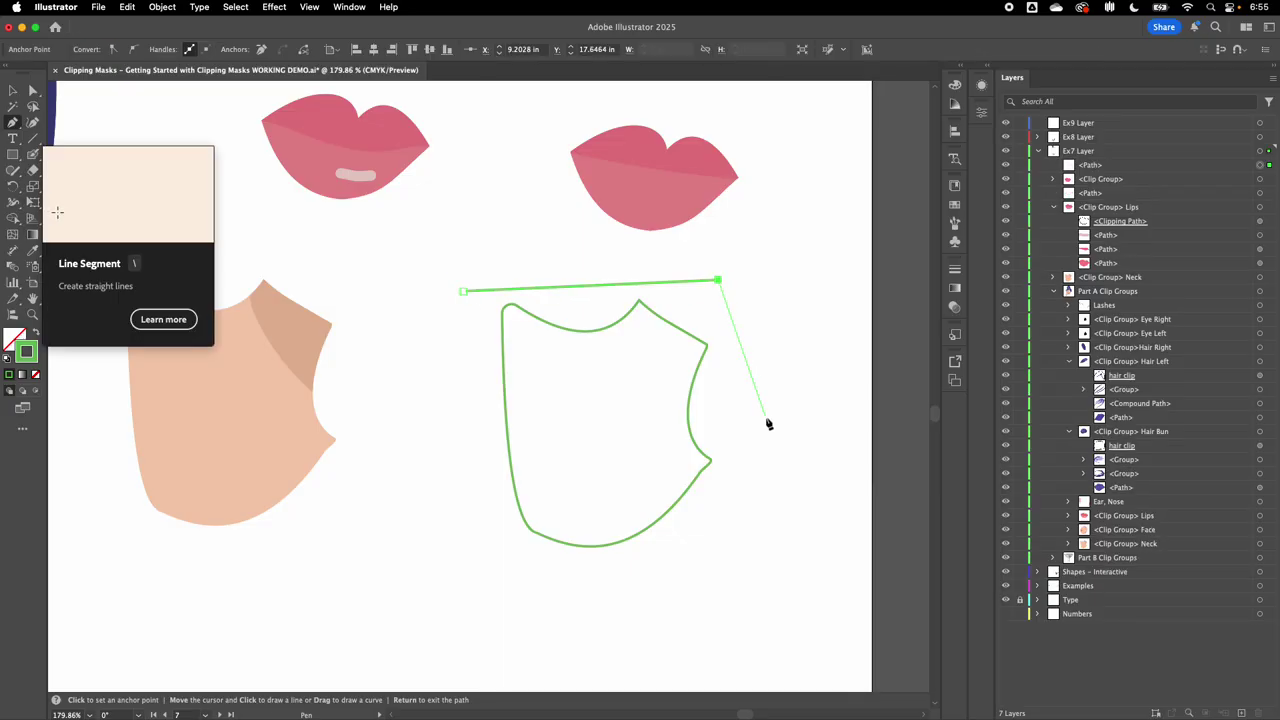
click(766, 418)
click(727, 520)
click(610, 617)
click(500, 553)
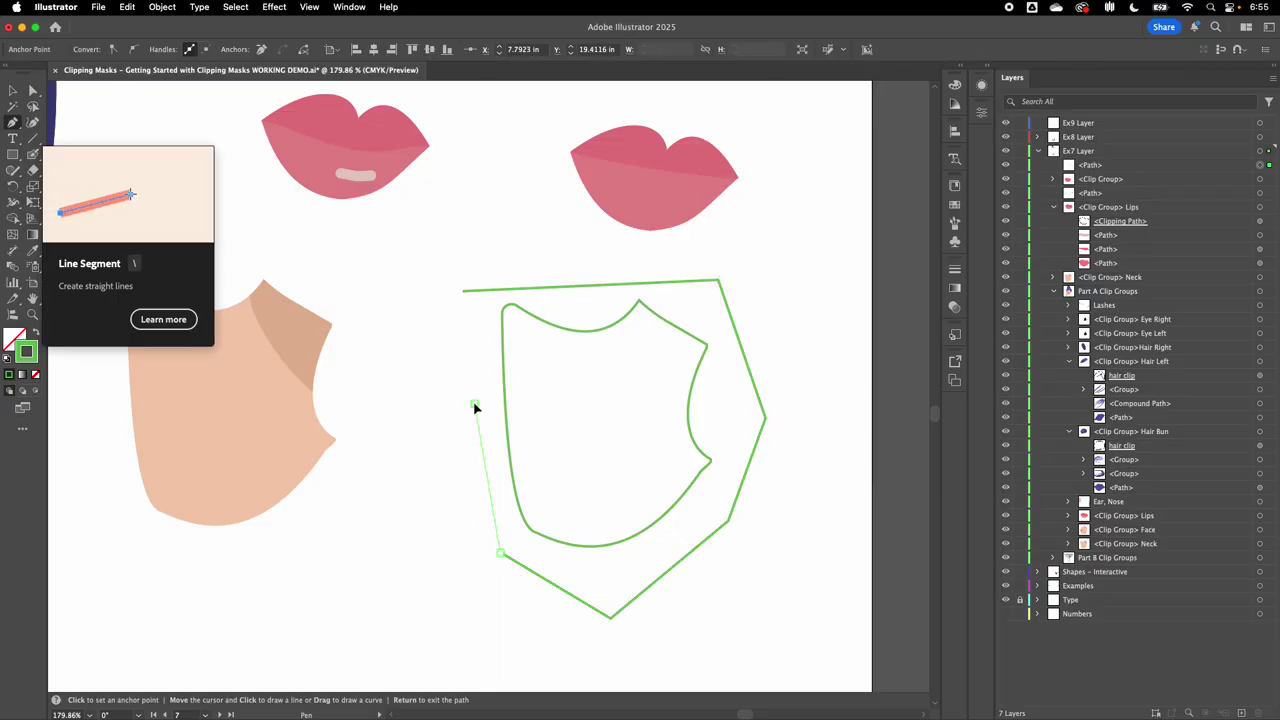
click(473, 404)
click(463, 292)
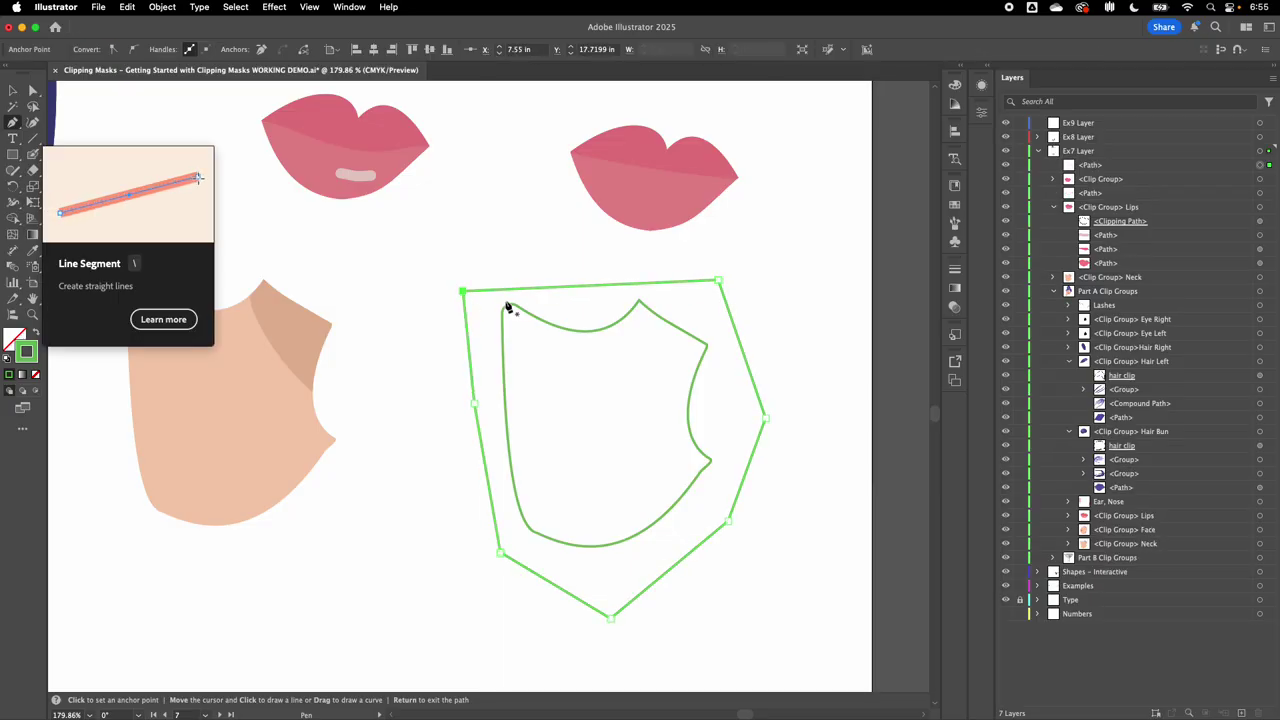
Fill the large neck shape with the light skin color sampled from the reference neck and drop its green stroke.
key(i)
click(228, 422)
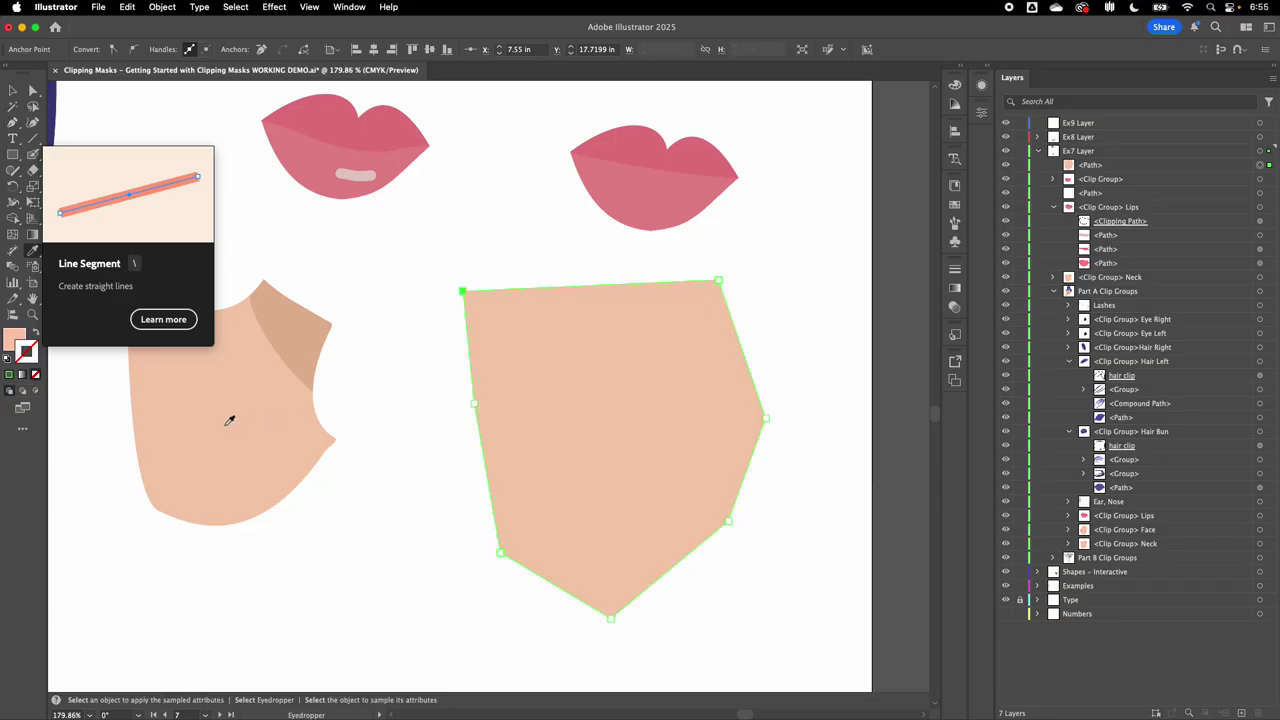
key(v)
click(784, 316)
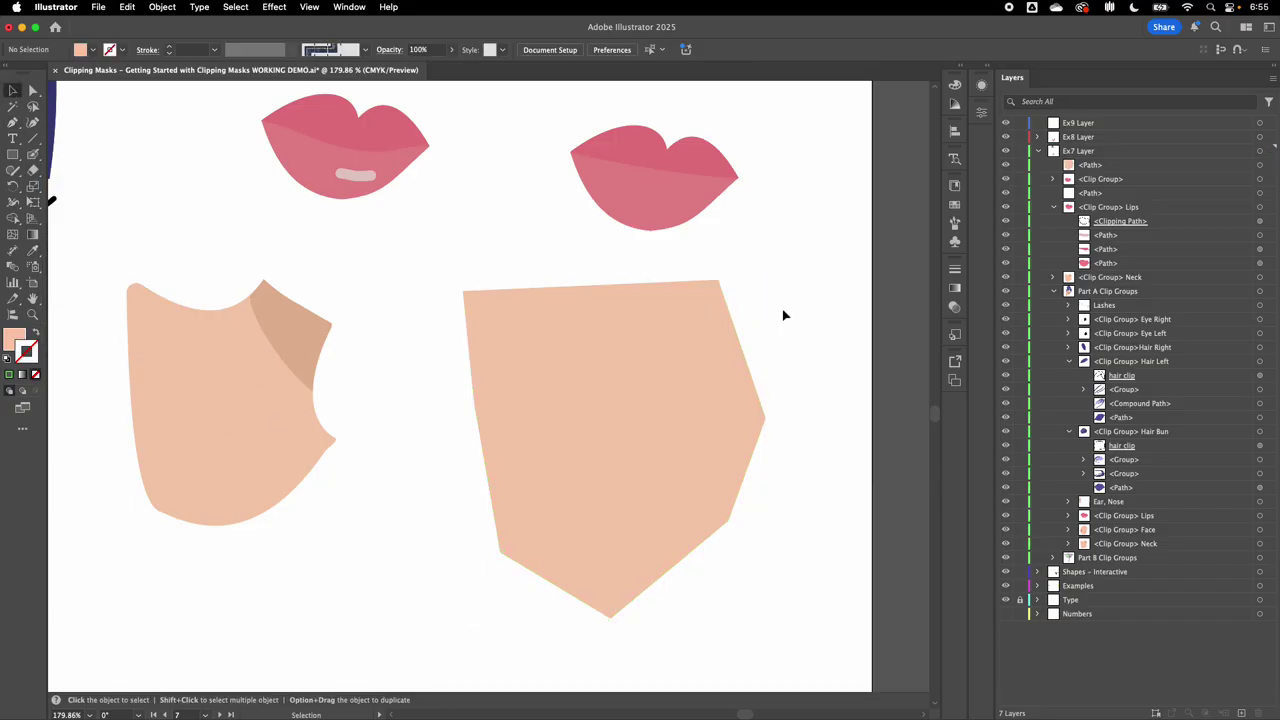
Move the skin-colored shape behind the green neck outline and make a clipping mask from the two paths.
drag(1115, 168, 1112, 198)
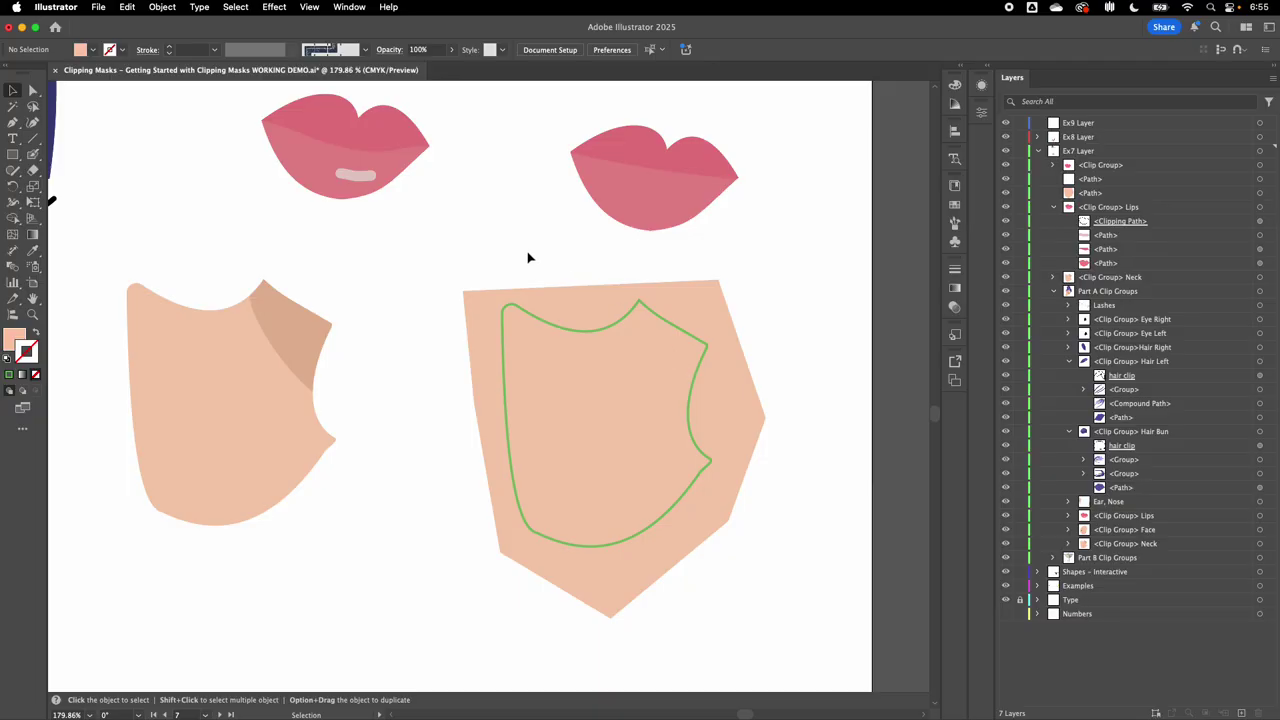
click(693, 436)
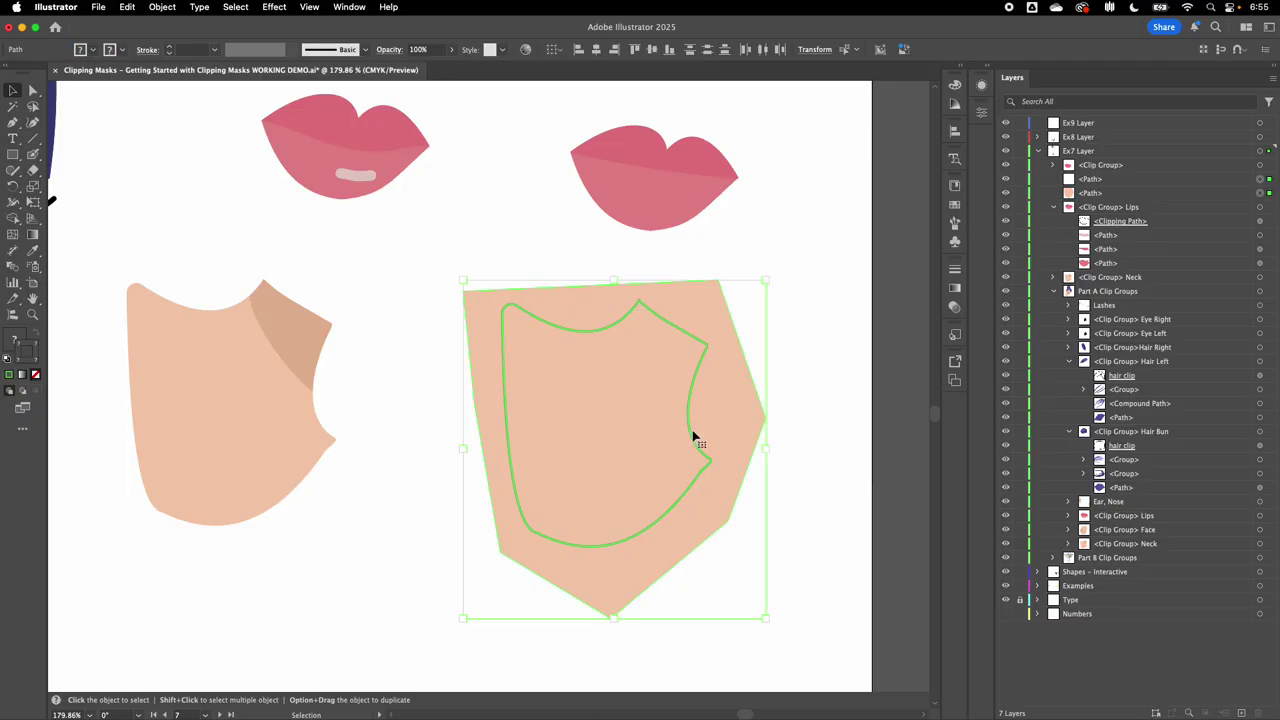
right_click(612, 331)
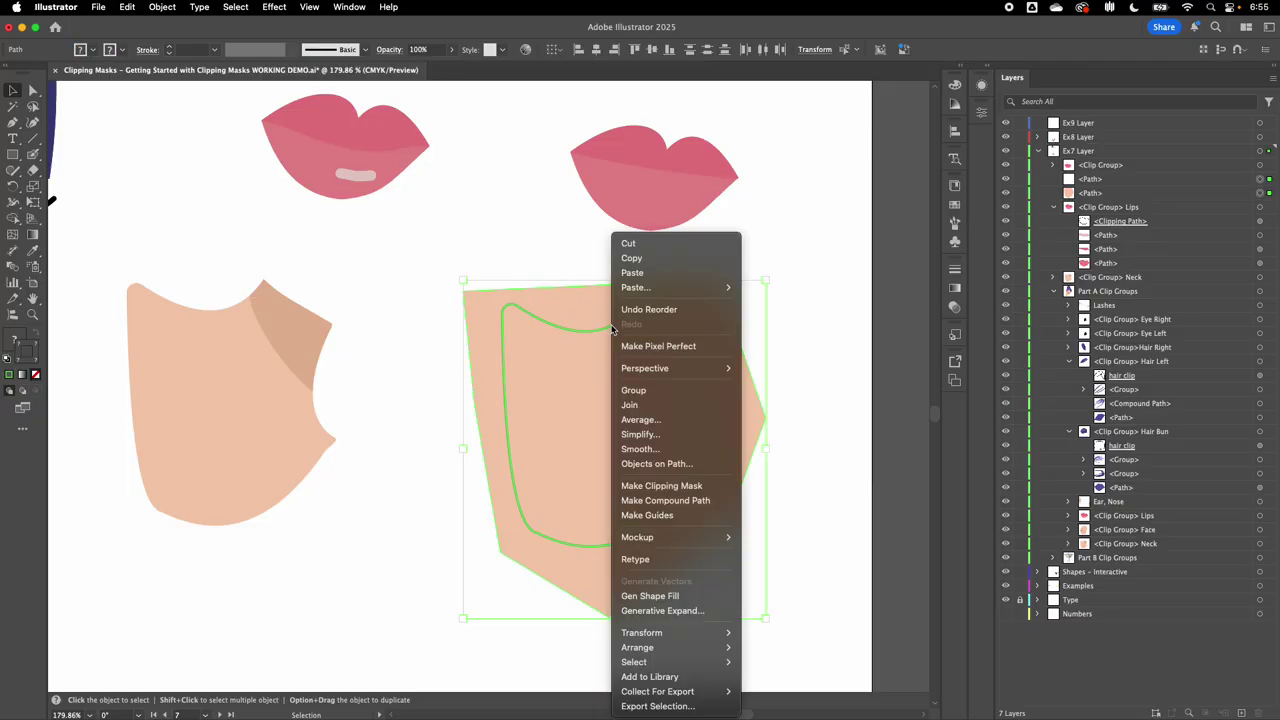
click(640, 486)
click(817, 420)
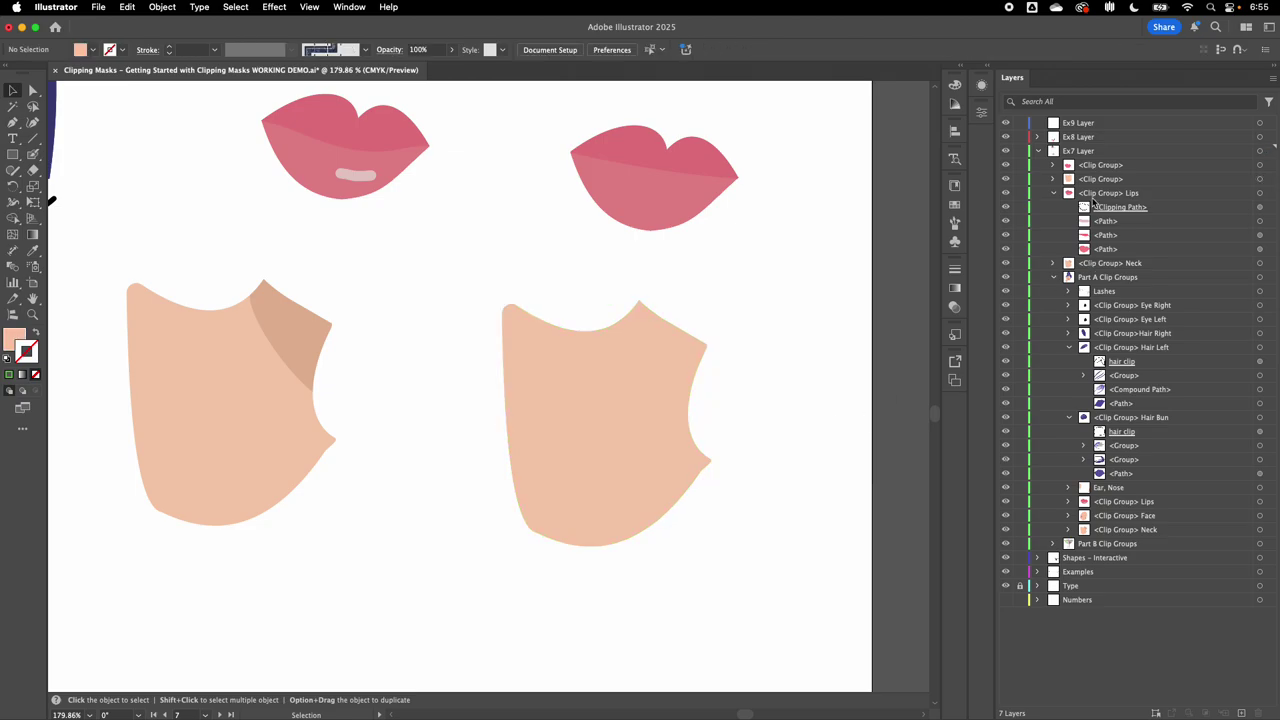
Inspect the new neck clip group's contents by isolating the selection to its clipping path and the skin-colored path in turn.
click(1053, 193)
click(1053, 179)
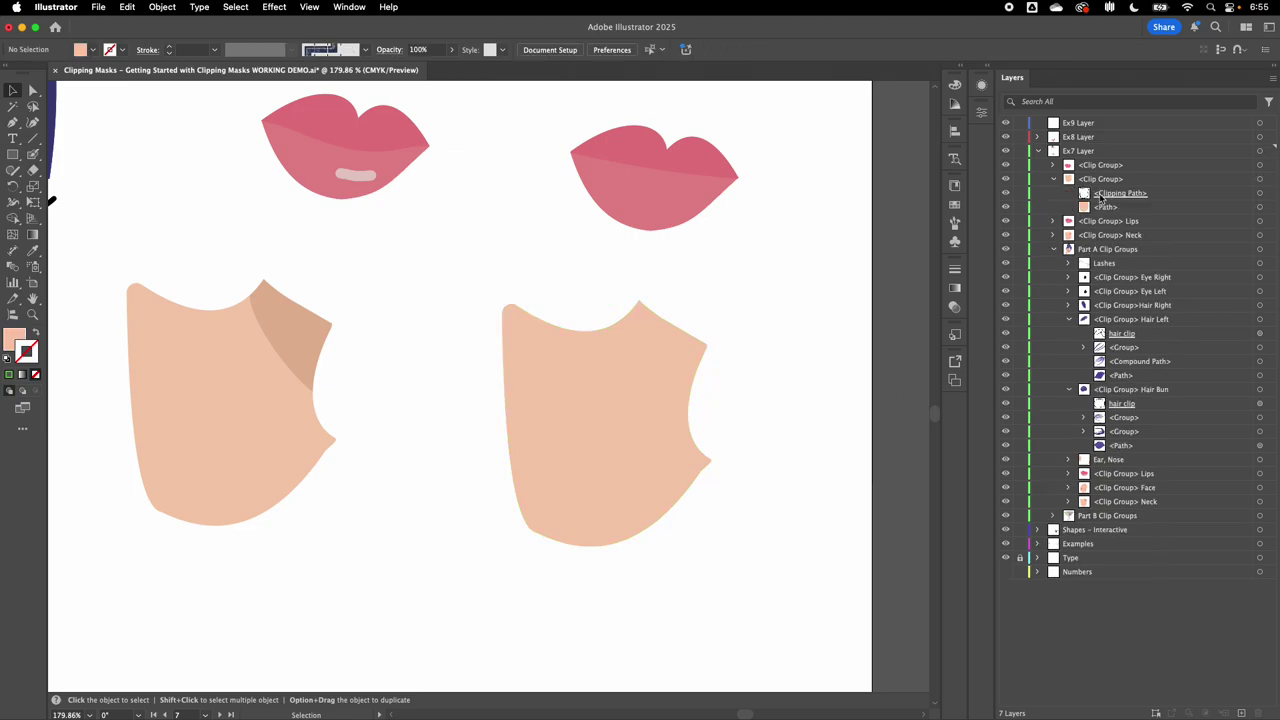
click(1108, 193)
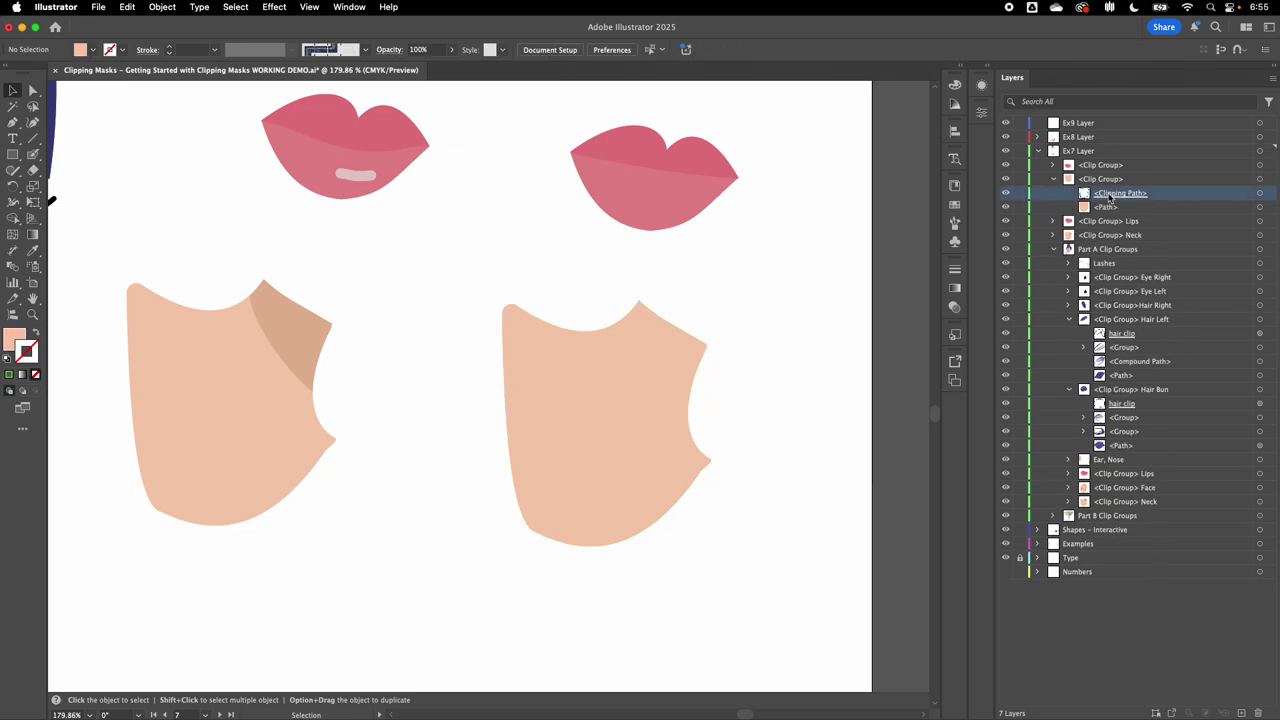
click(1260, 194)
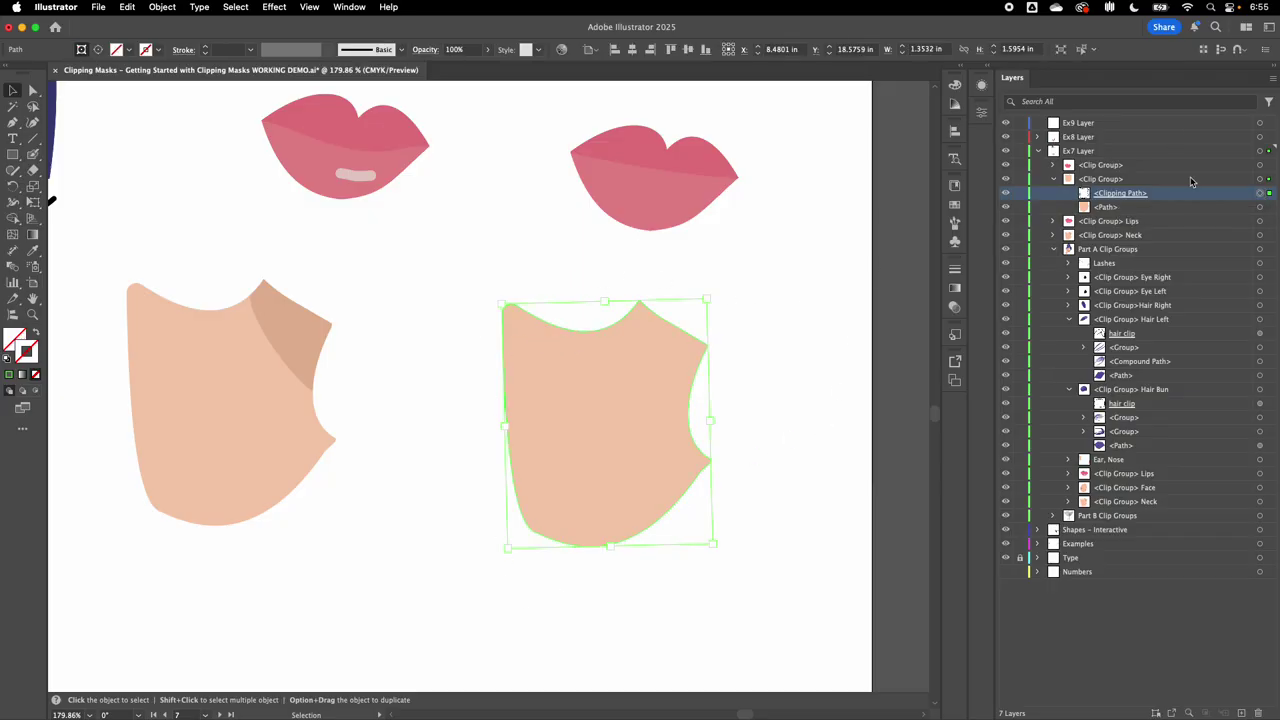
click(1260, 207)
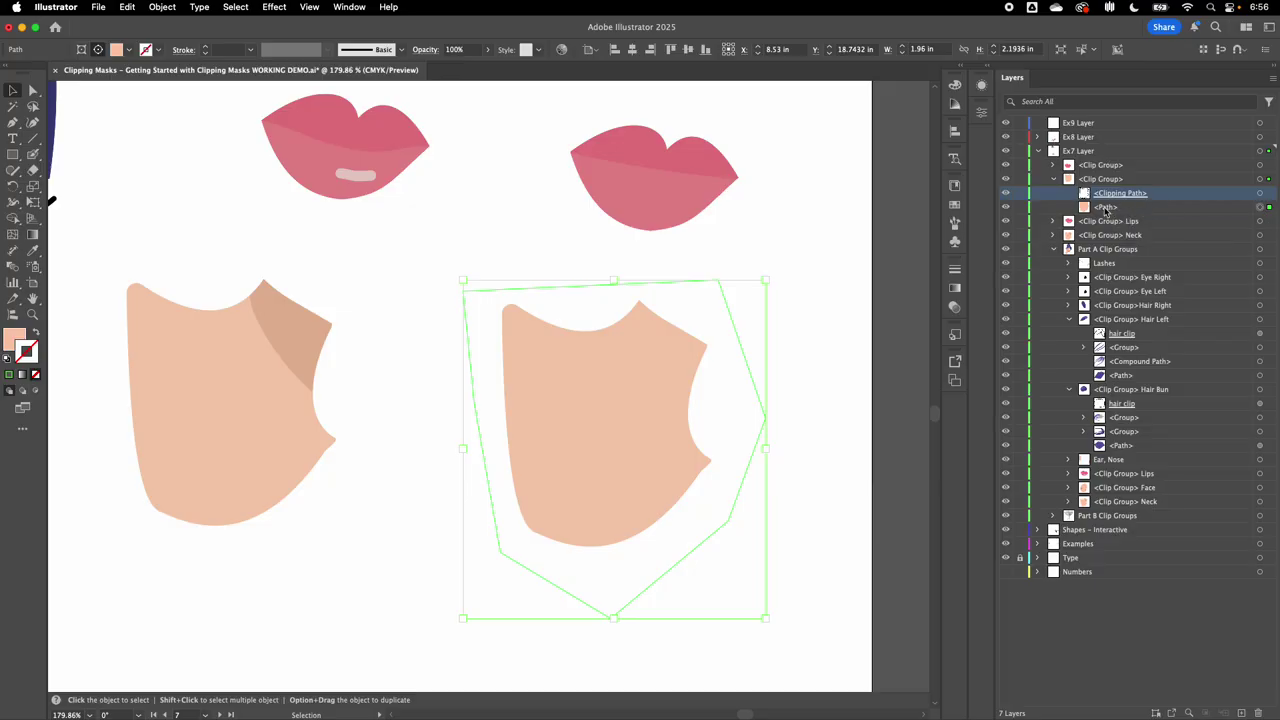
Draw a closed Pen shading shape about 1.24 in wide and 0.94 in tall across the new neck's upper-right corner, with a curved lower-left edge.
click(478, 246)
click(14, 123)
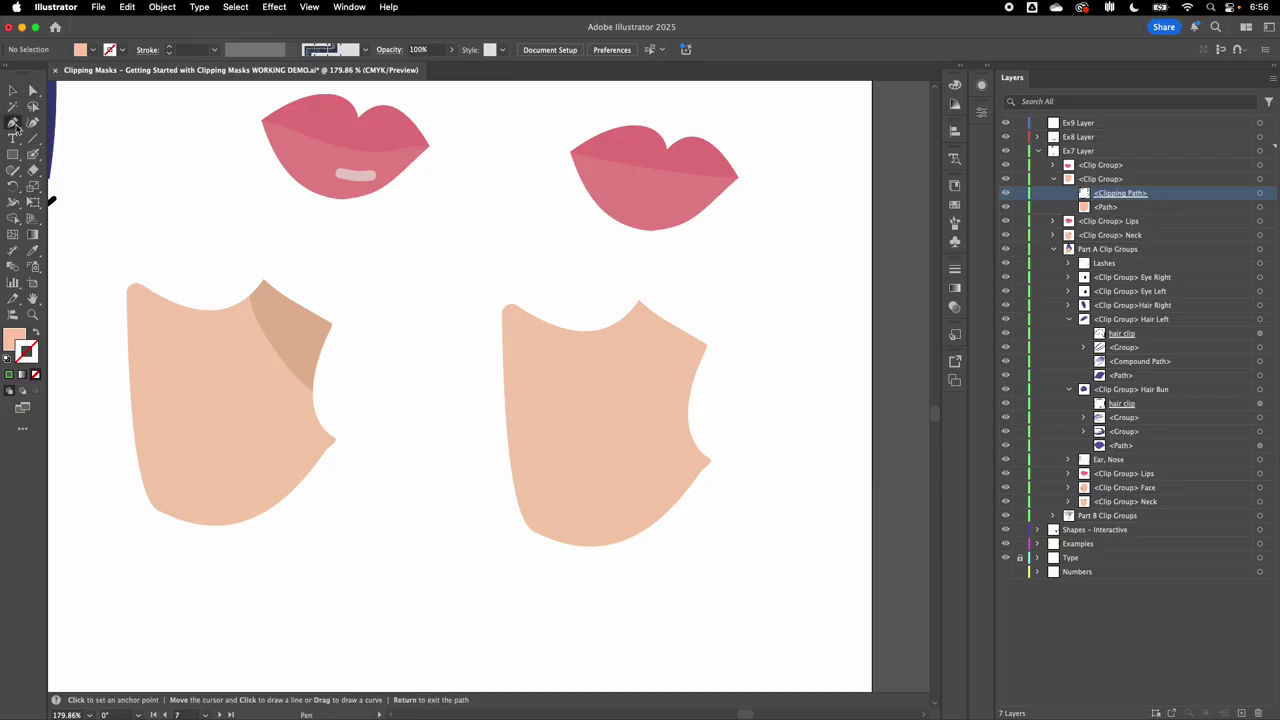
drag(596, 285, 604, 319)
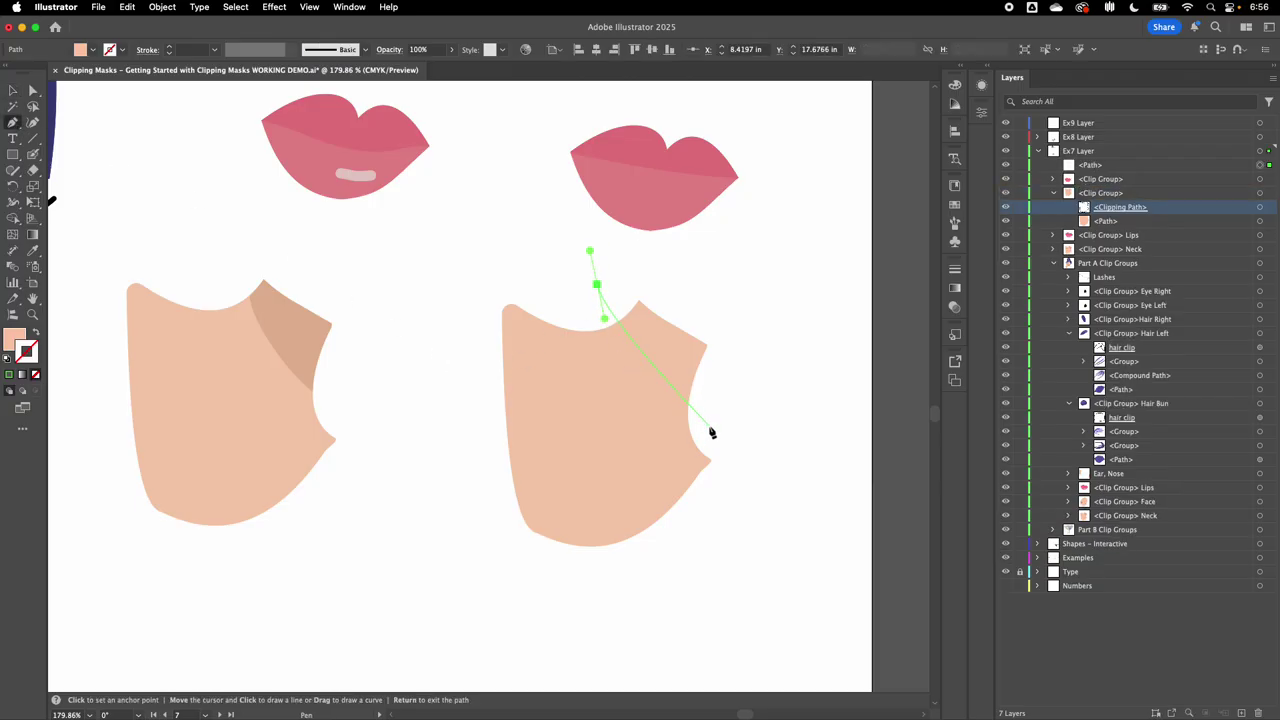
drag(708, 428, 760, 428)
click(789, 355)
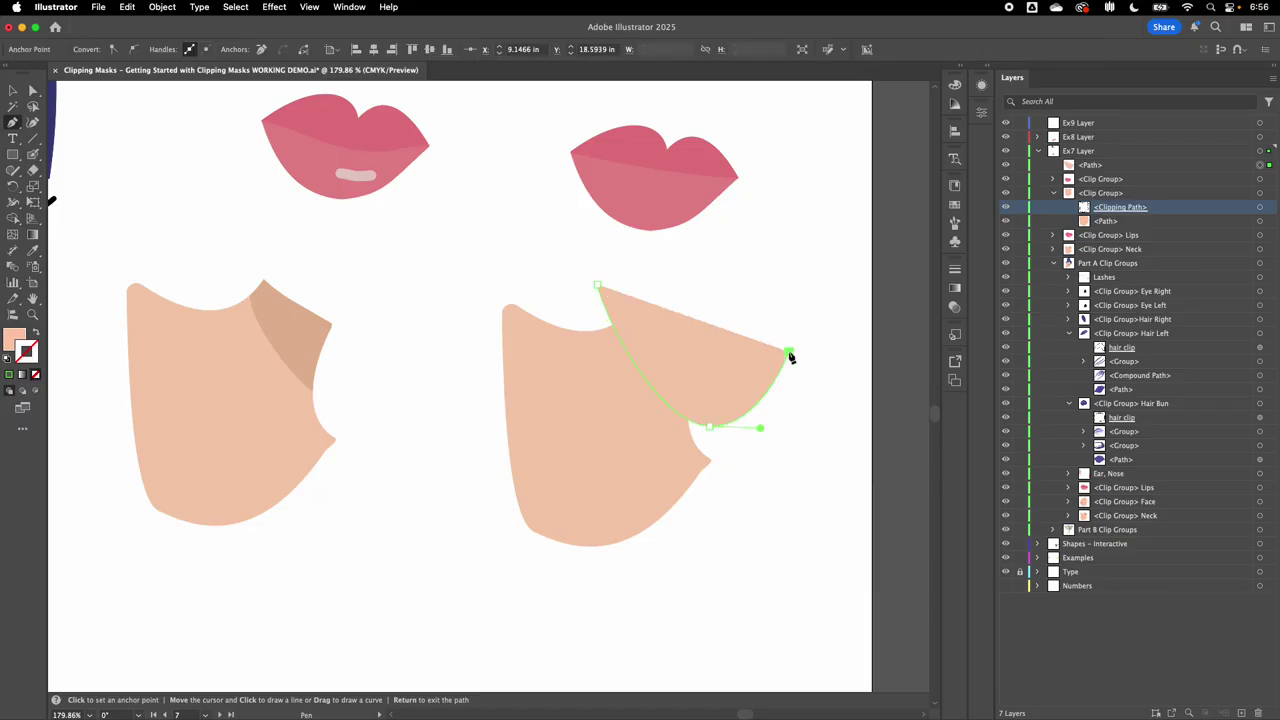
click(689, 281)
click(597, 288)
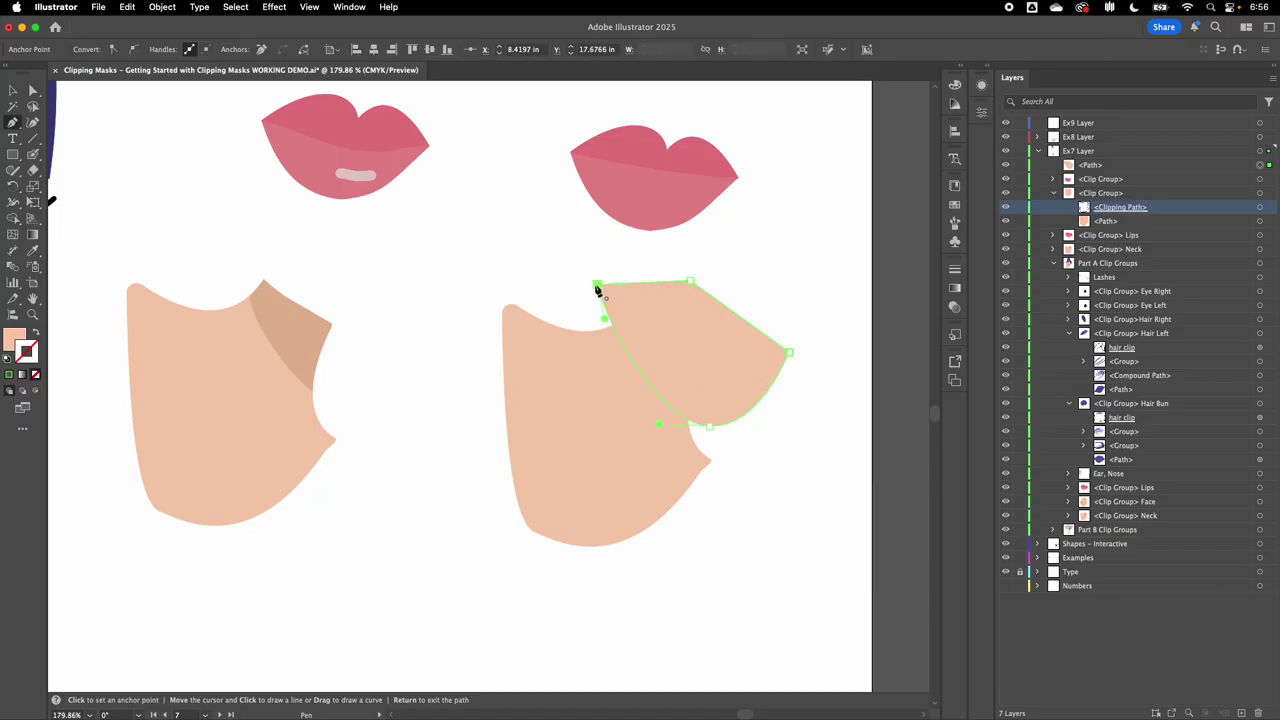
Give the shading shape the darker shadow appearance sampled from the reference neck and place it inside the neck clip group, above the base path.
key(i)
click(305, 318)
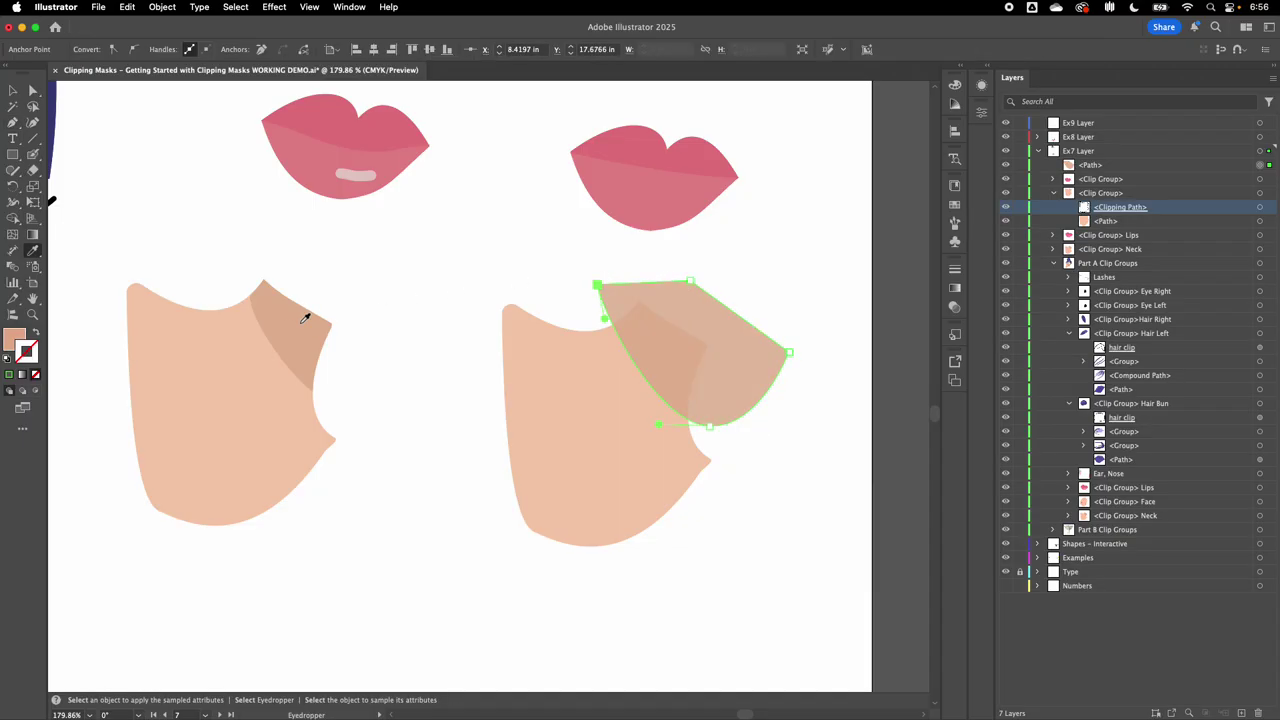
key(v)
click(390, 298)
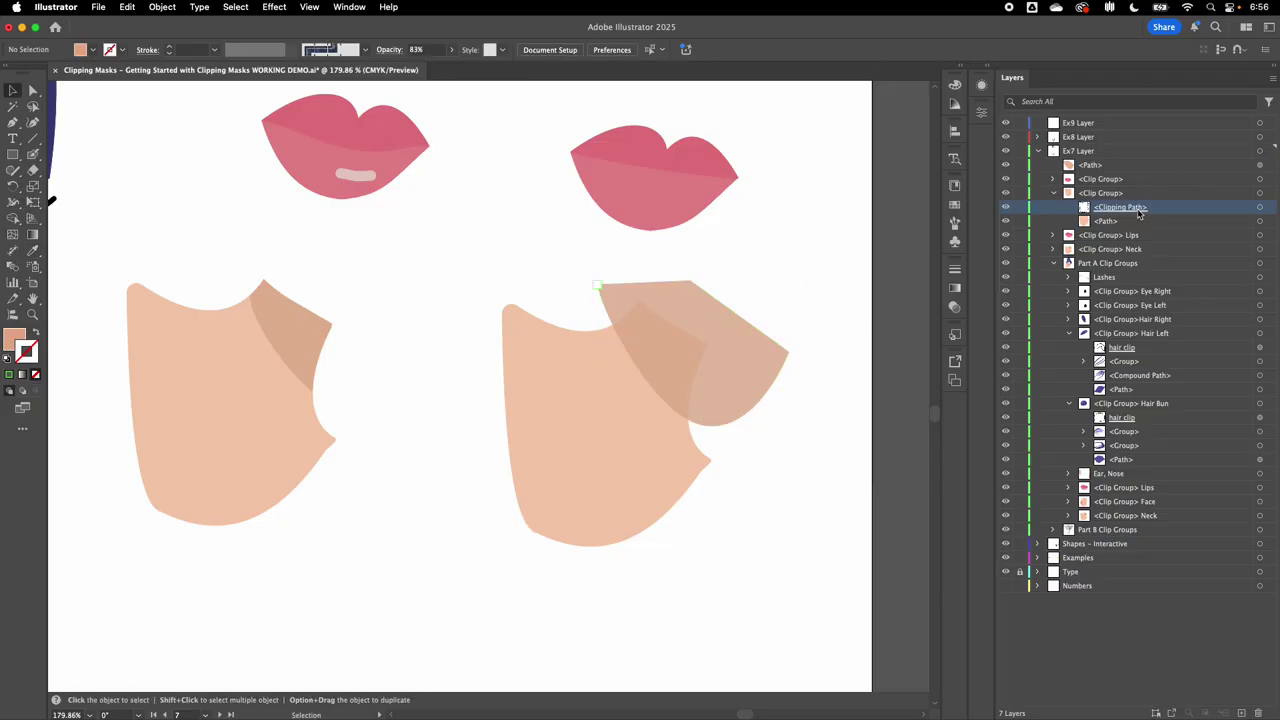
click(1100, 165)
drag(1081, 165, 1115, 212)
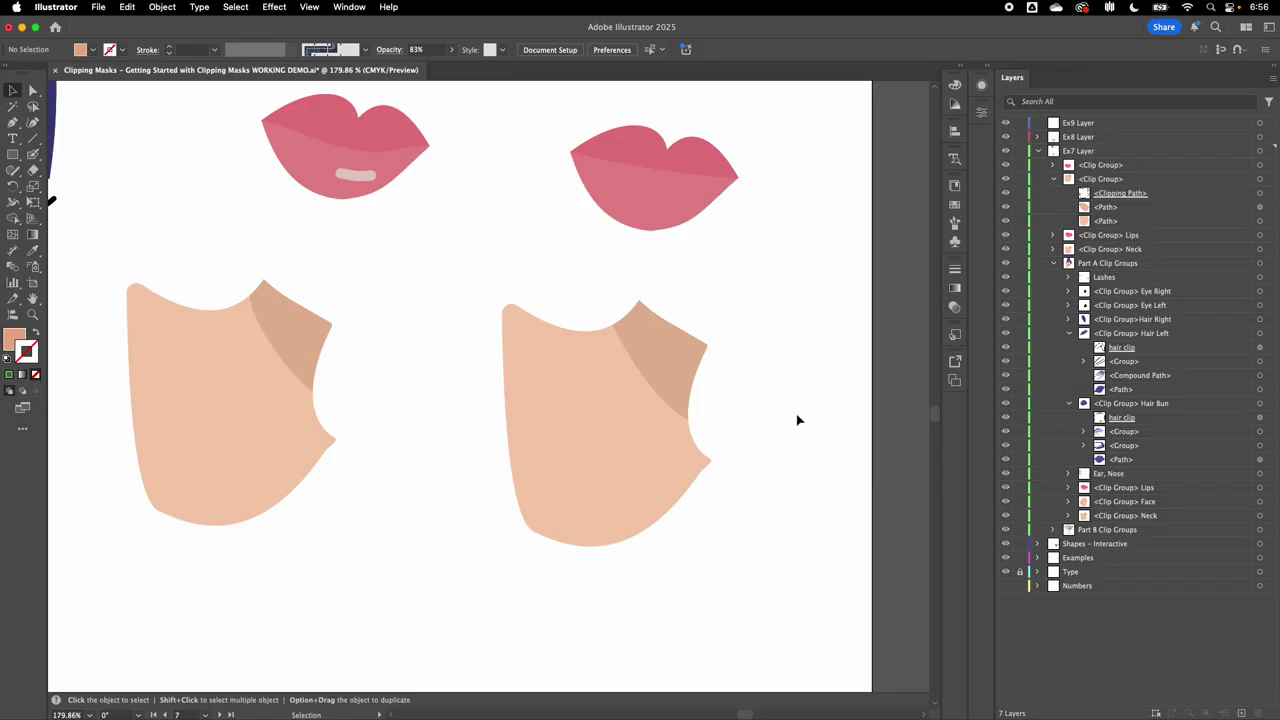
Move the large skin-colored base path out of the neck clip group to directly above that group in Ex7 Layer.
click(1116, 226)
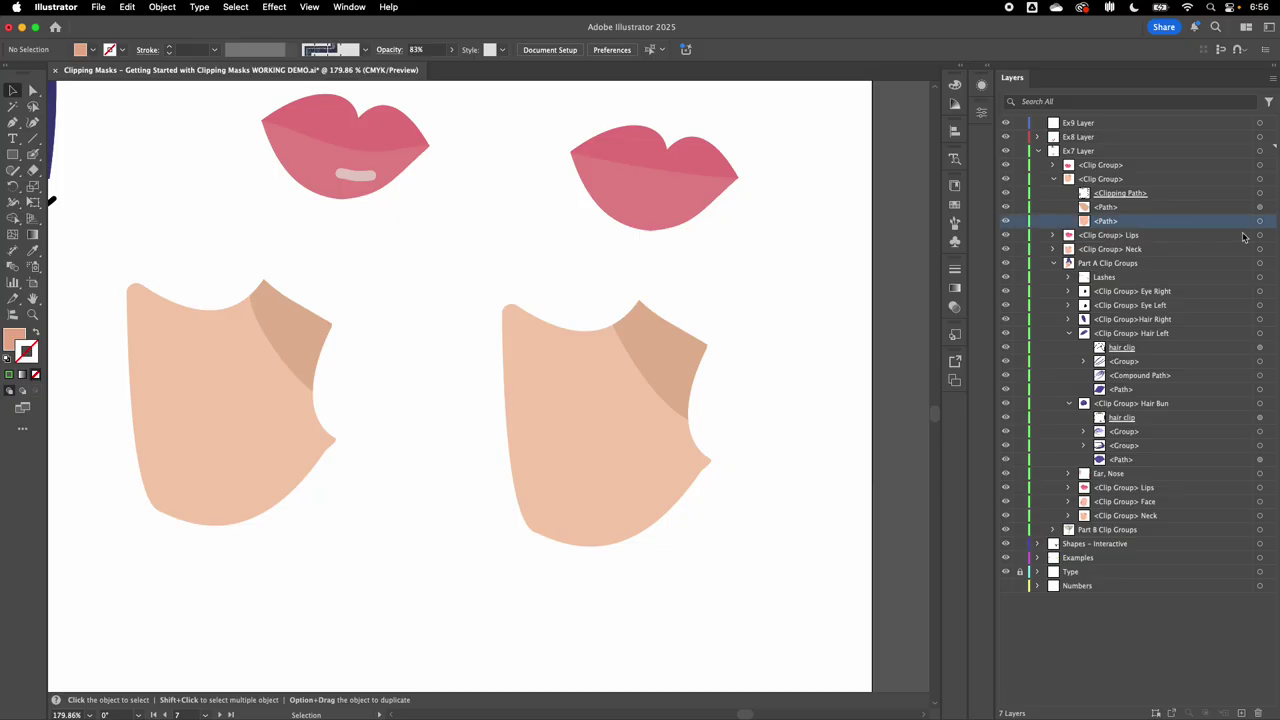
click(1259, 220)
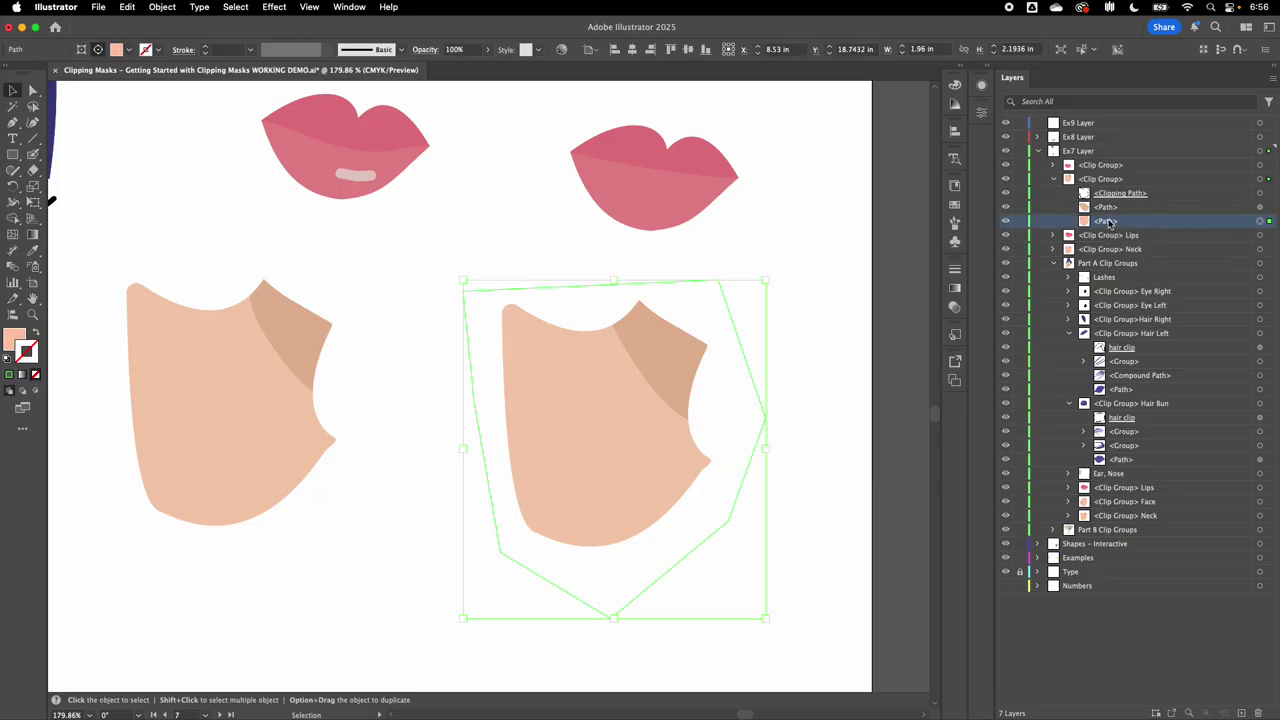
drag(1132, 230, 1150, 178)
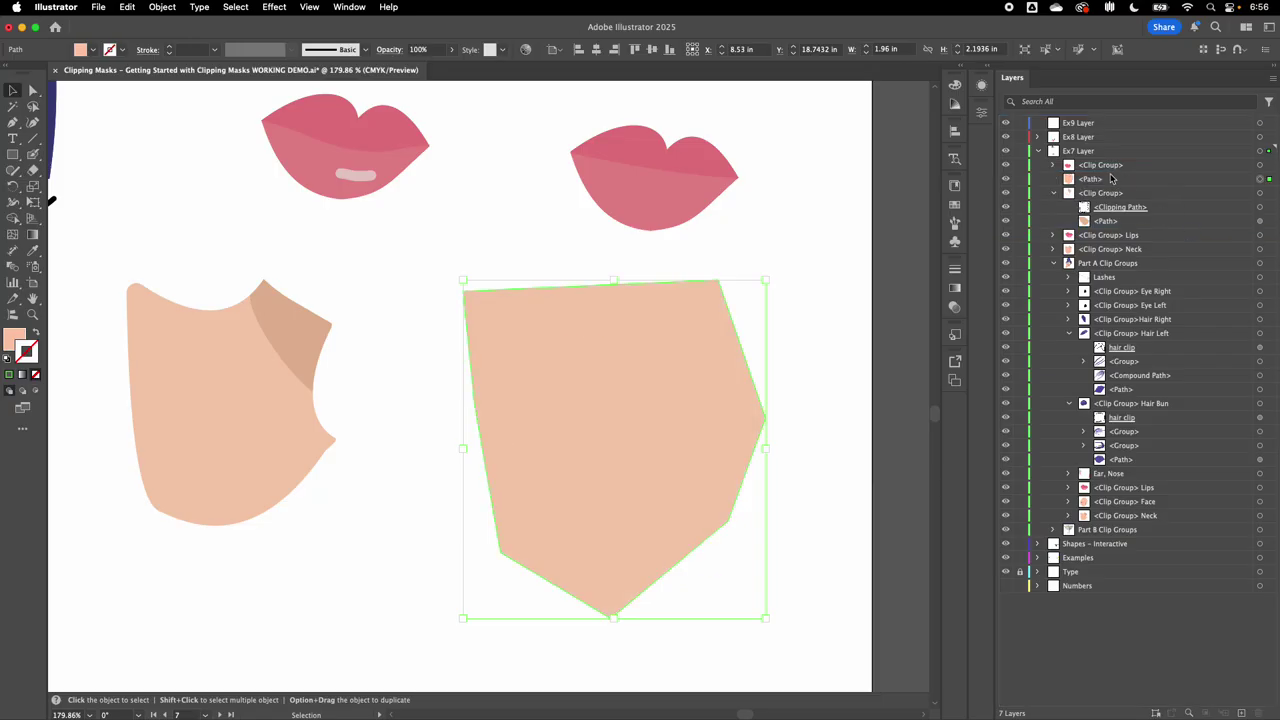
Hide the loose skin-colored path and move the clipped shading shape down to about X 8.92 in, Y 18.81 in.
click(1006, 180)
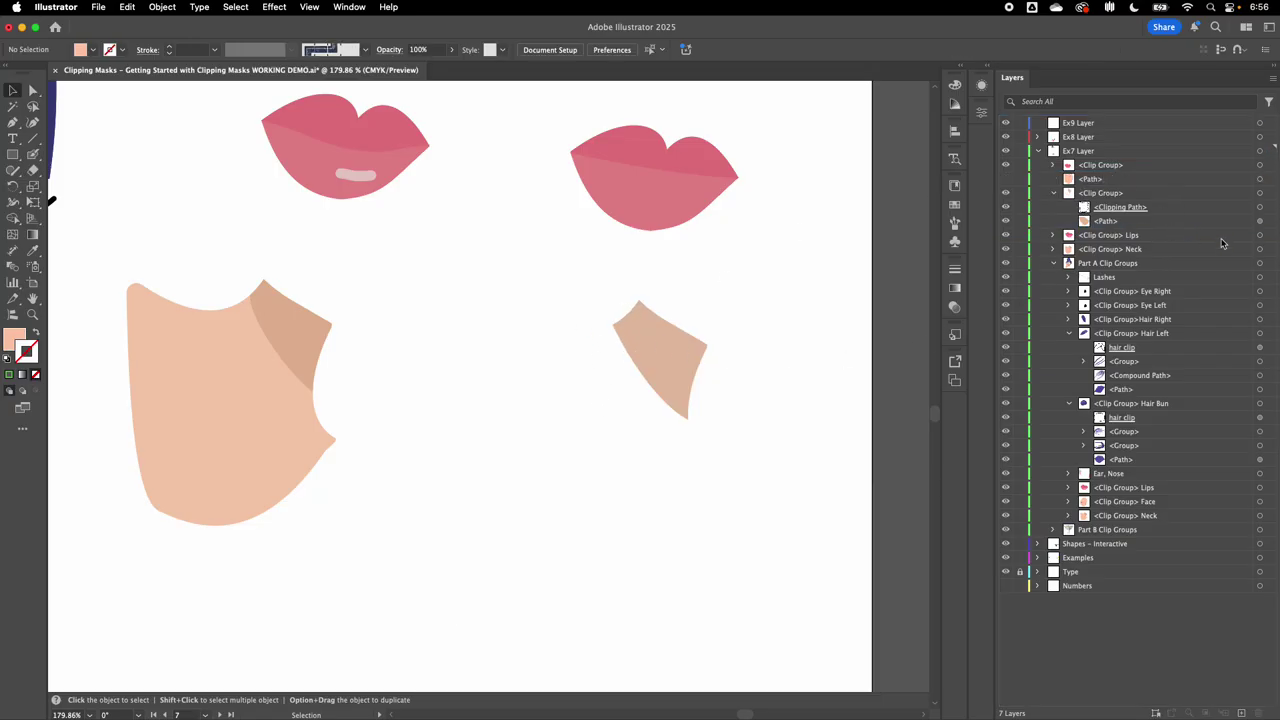
click(1261, 221)
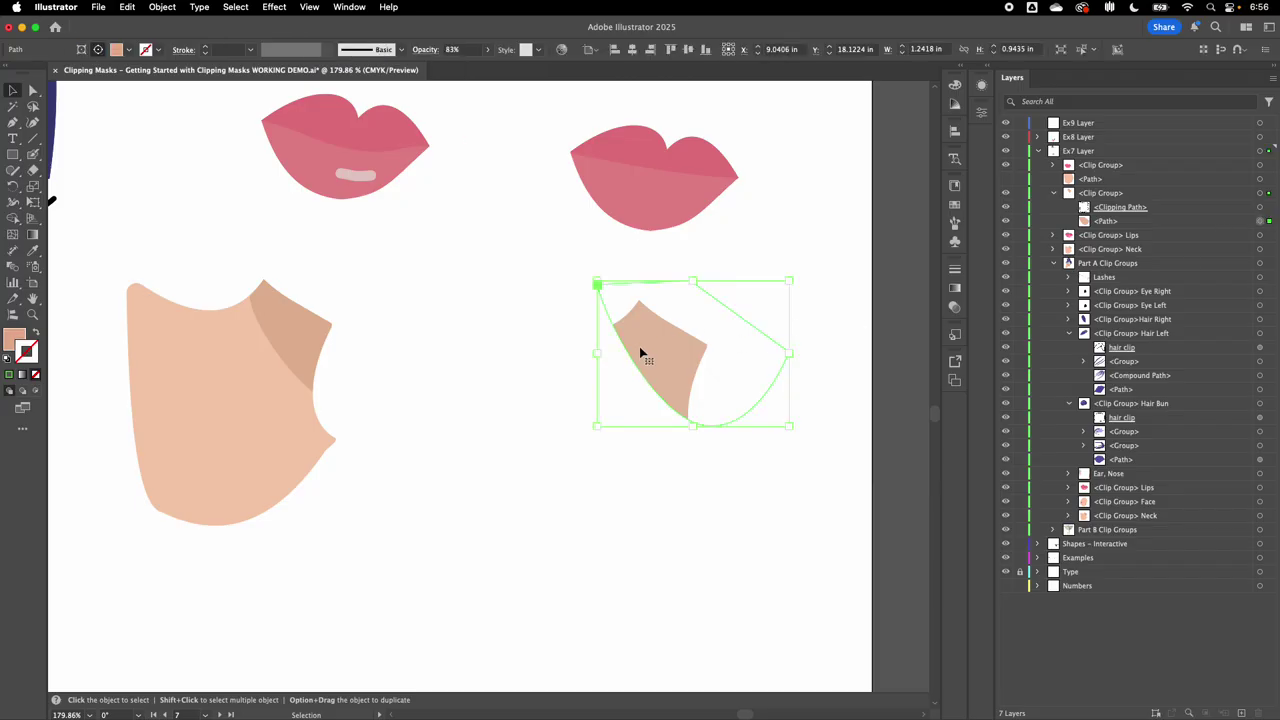
drag(643, 351, 624, 458)
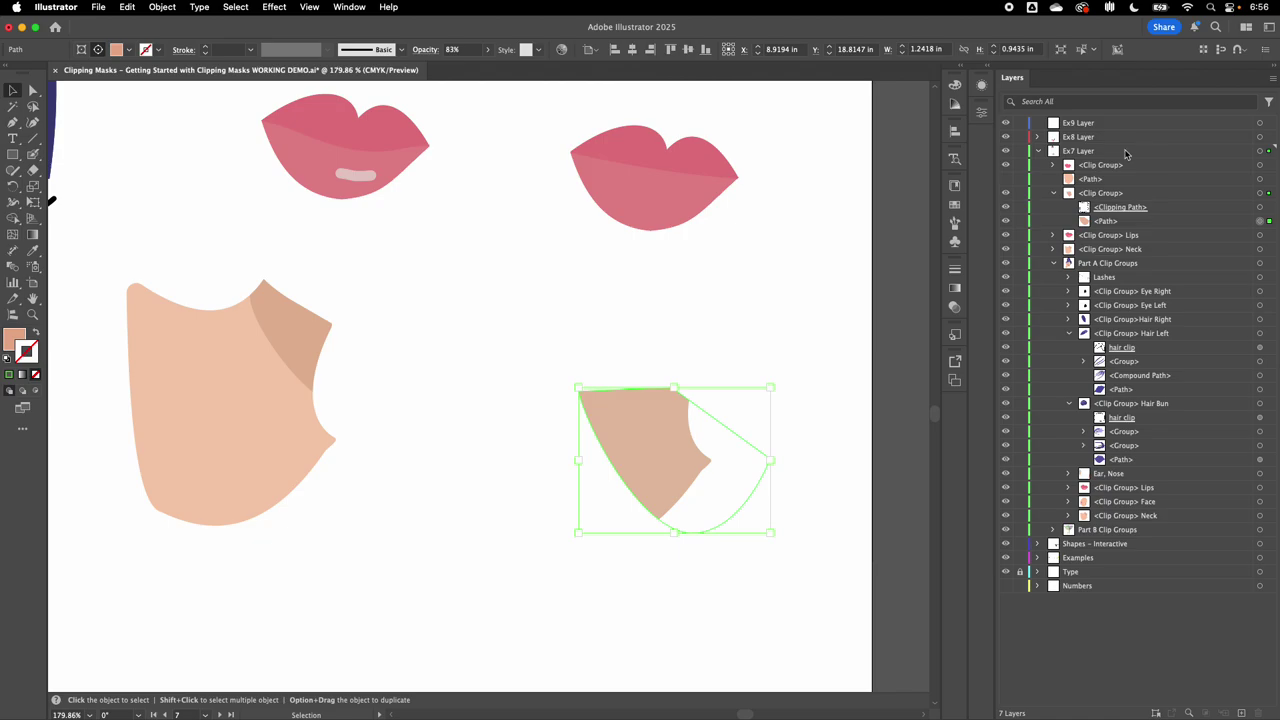
Put the hidden skin-colored path back into the neck clip group, between the clipping path and the shading shape.
click(1104, 183)
double_click(1103, 181)
click(1068, 182)
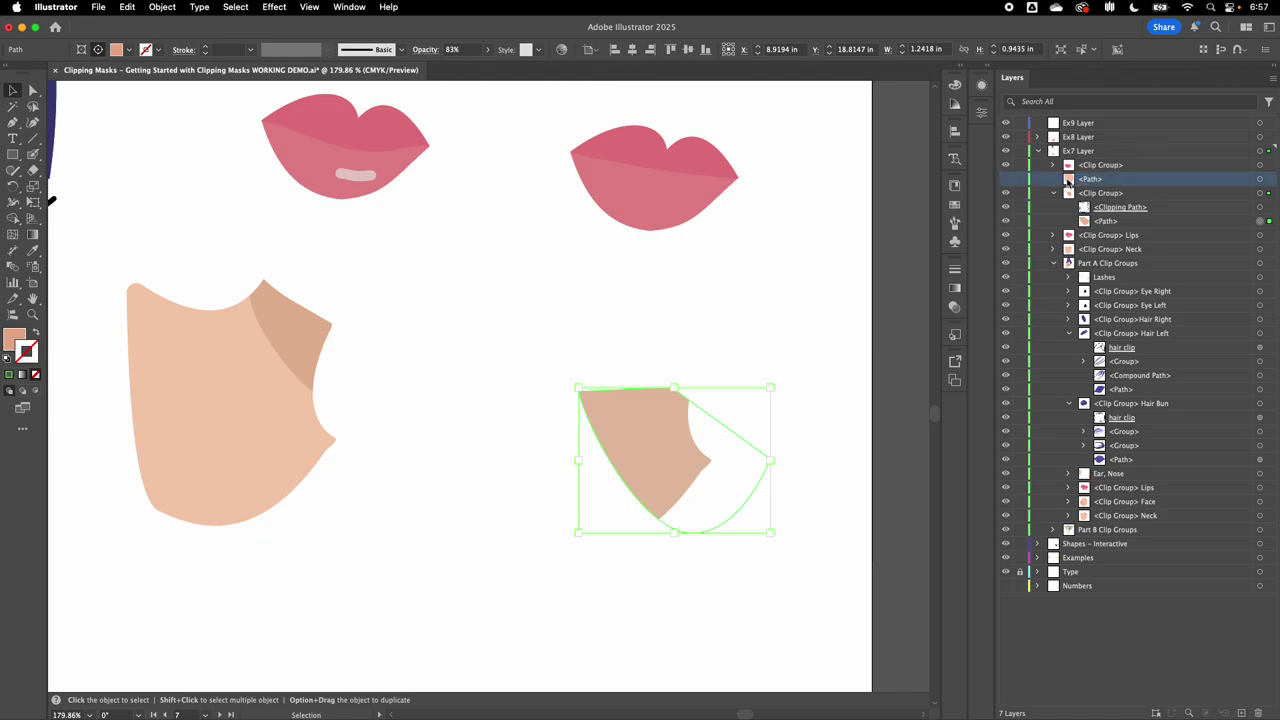
drag(1200, 183, 1197, 216)
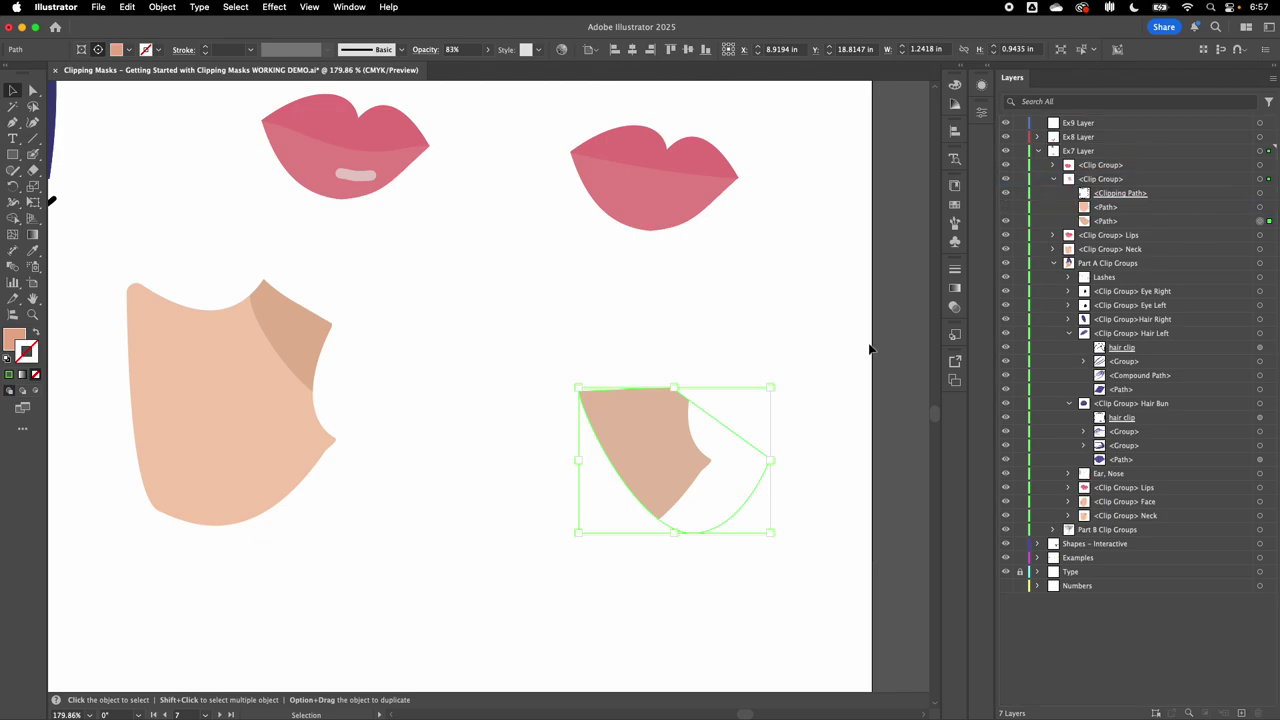